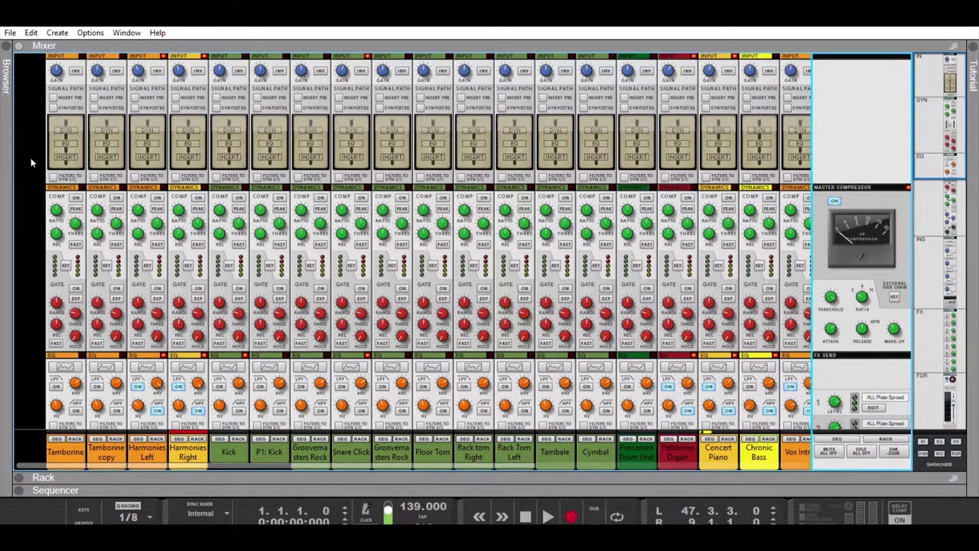
# Step: Scroll the main window so only the mixer's channel strips, Tamborine to Vox, are showing
pyautogui.scroll(-10, 274, 442)
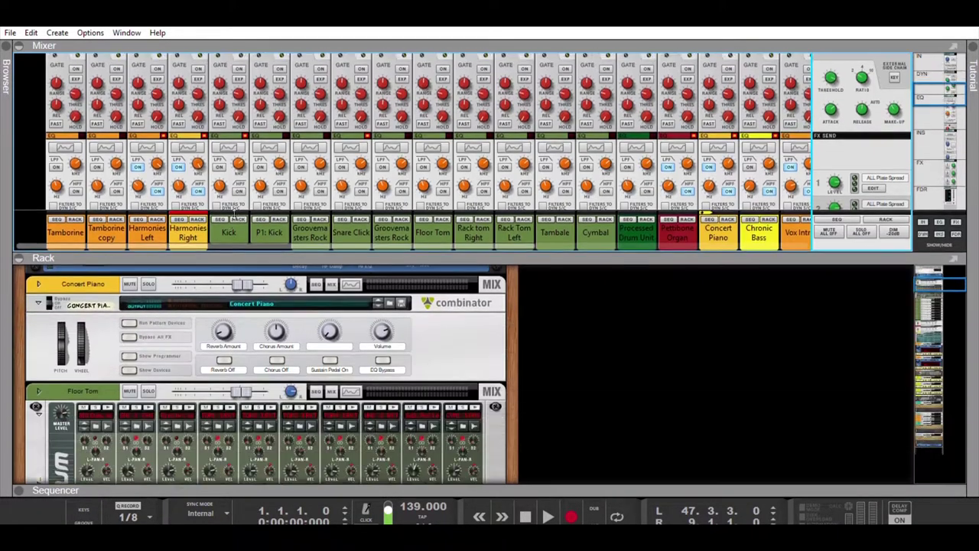
pyautogui.scroll(10, 459, 436)
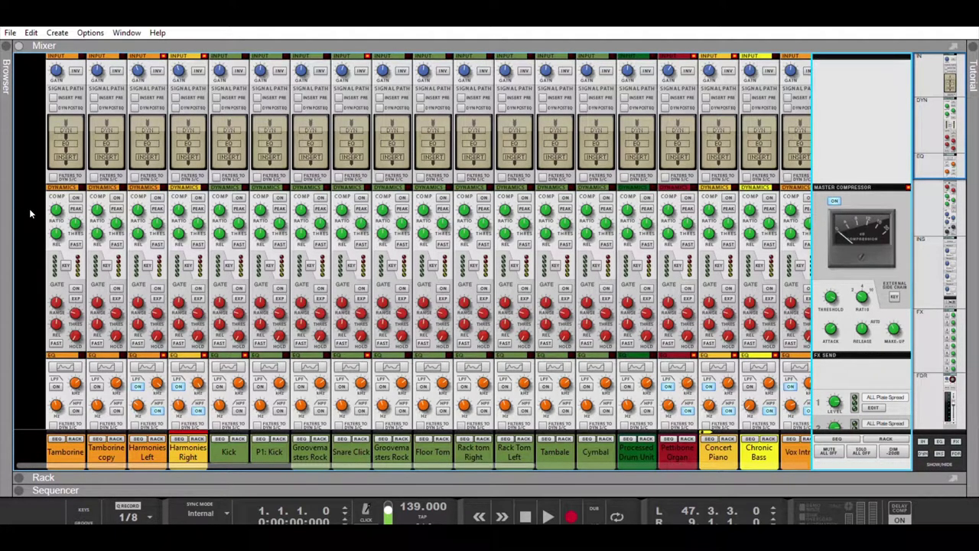
pyautogui.scroll(-3, 213, 220)
pyautogui.scroll(3, 212, 220)
pyautogui.scroll(-10, 354, 325)
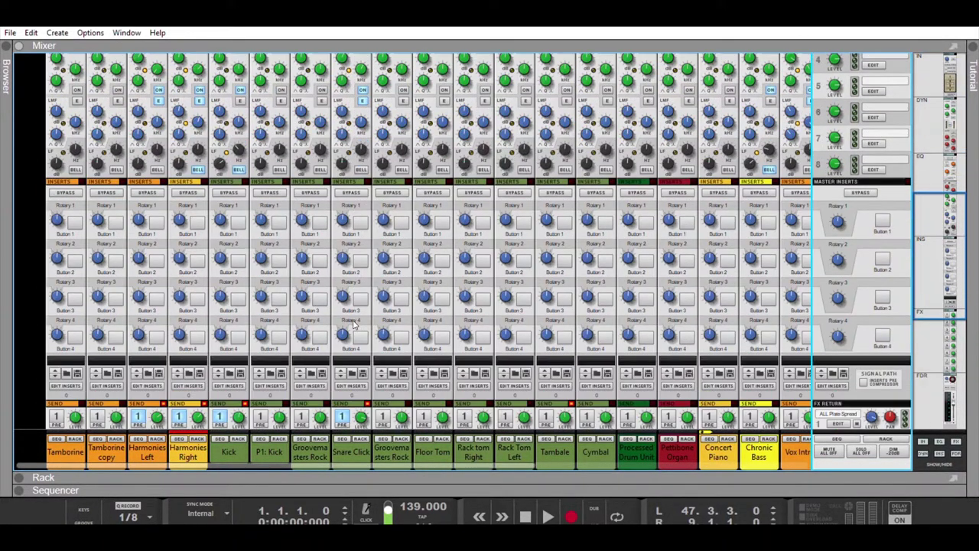
pyautogui.scroll(-5, 354, 325)
pyautogui.scroll(8, 349, 328)
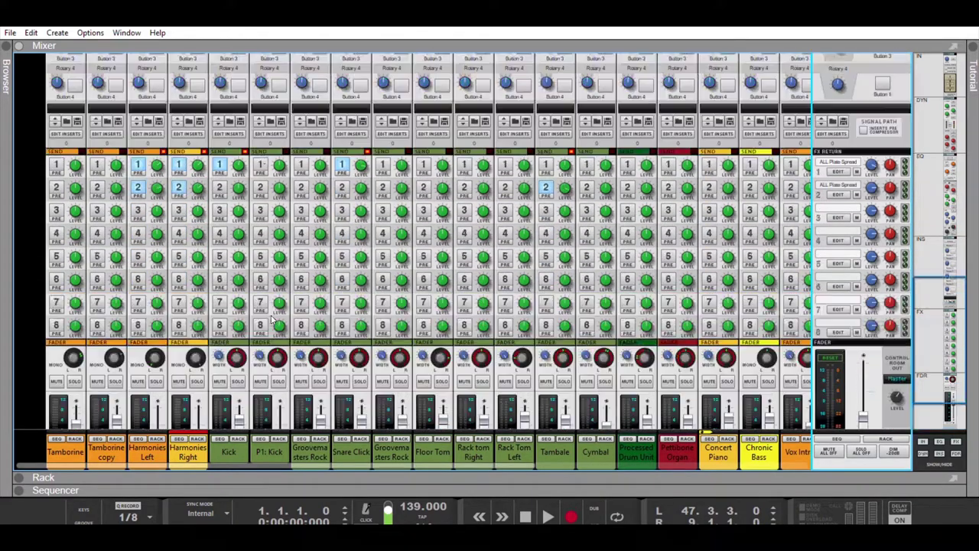
pyautogui.scroll(8, 256, 308)
pyautogui.scroll(-4, 229, 299)
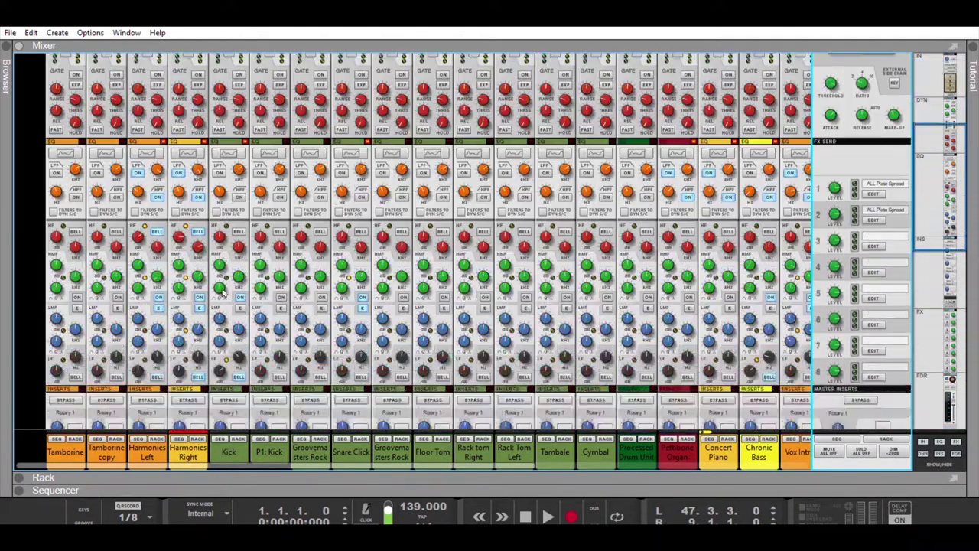
pyautogui.scroll(4, 224, 293)
pyautogui.scroll(-2, 223, 293)
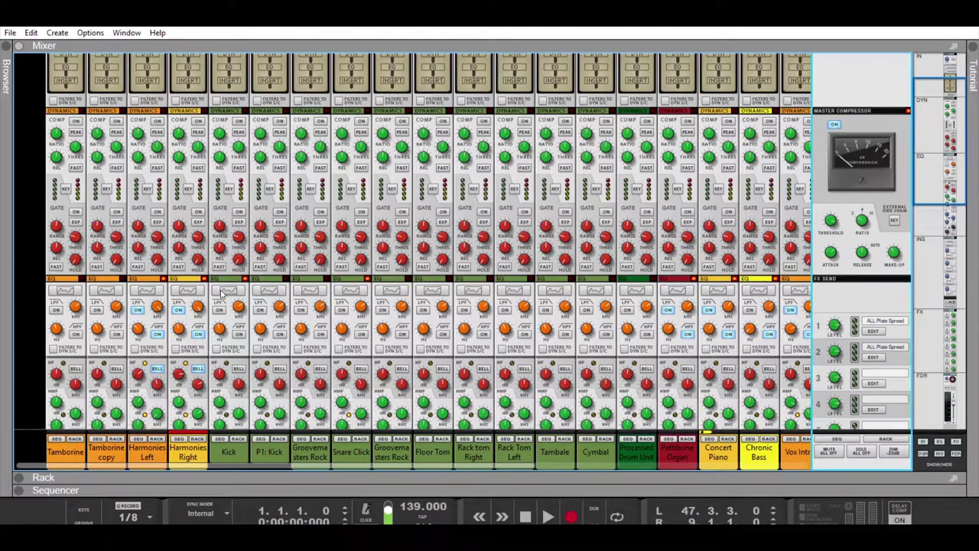
pyautogui.scroll(1, 222, 293)
pyautogui.scroll(-4, 222, 293)
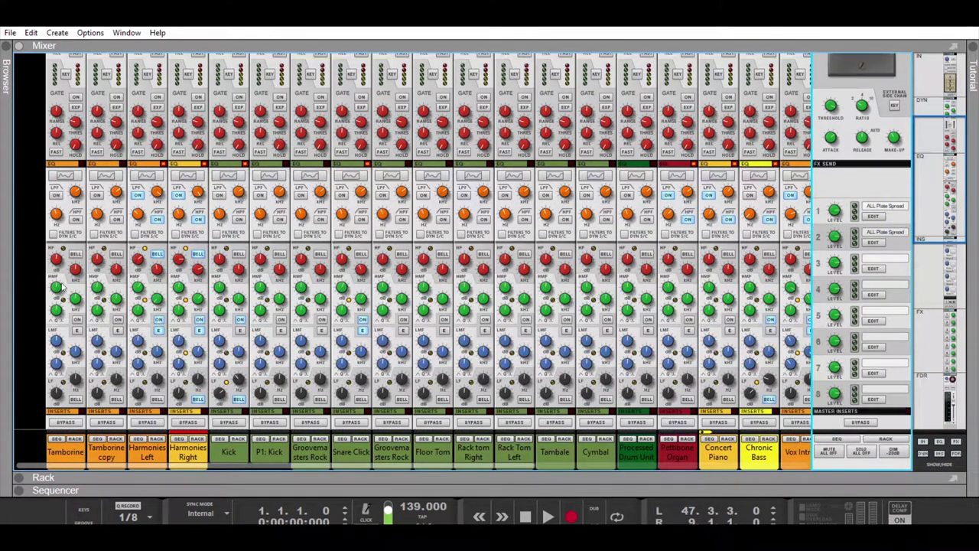
pyautogui.scroll(4, 26, 263)
pyautogui.scroll(-9, 26, 263)
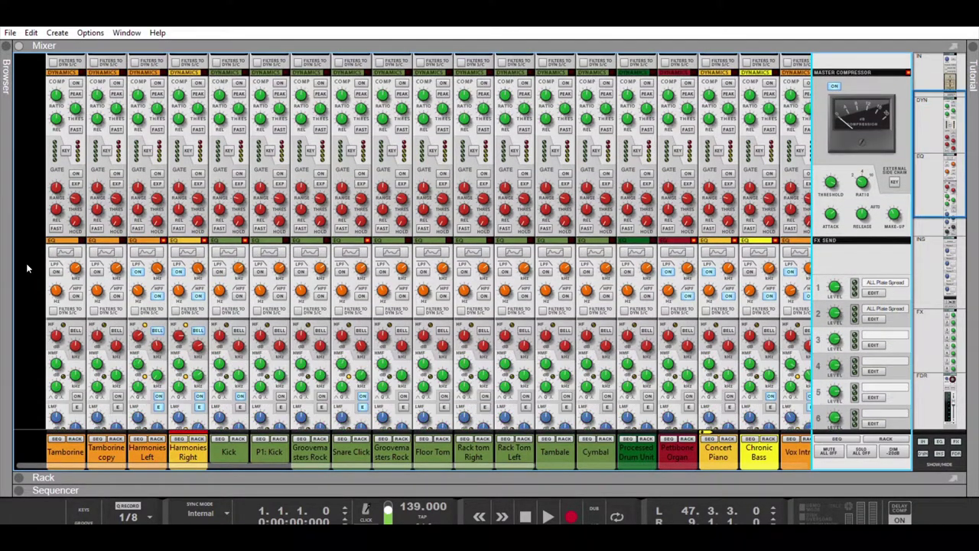
pyautogui.scroll(-10, 26, 263)
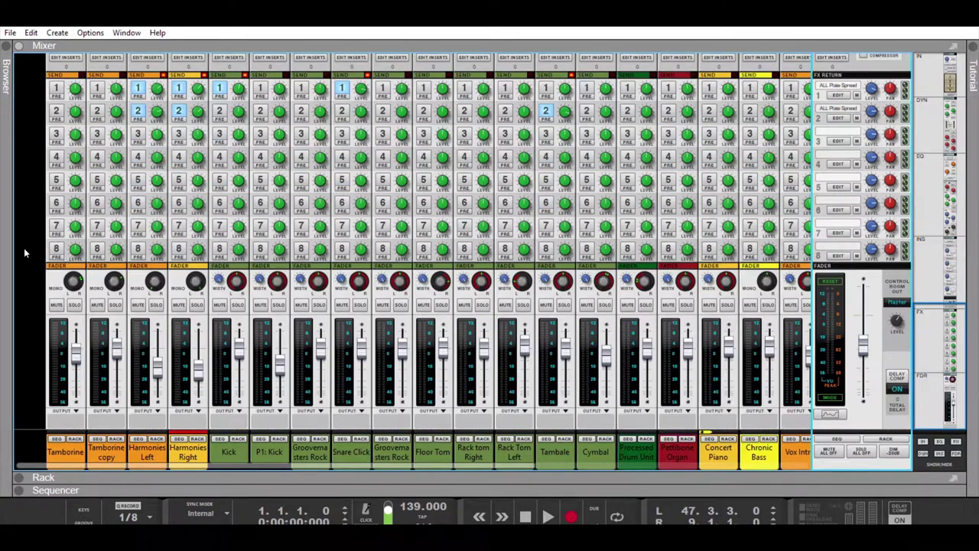
pyautogui.scroll(9, 21, 259)
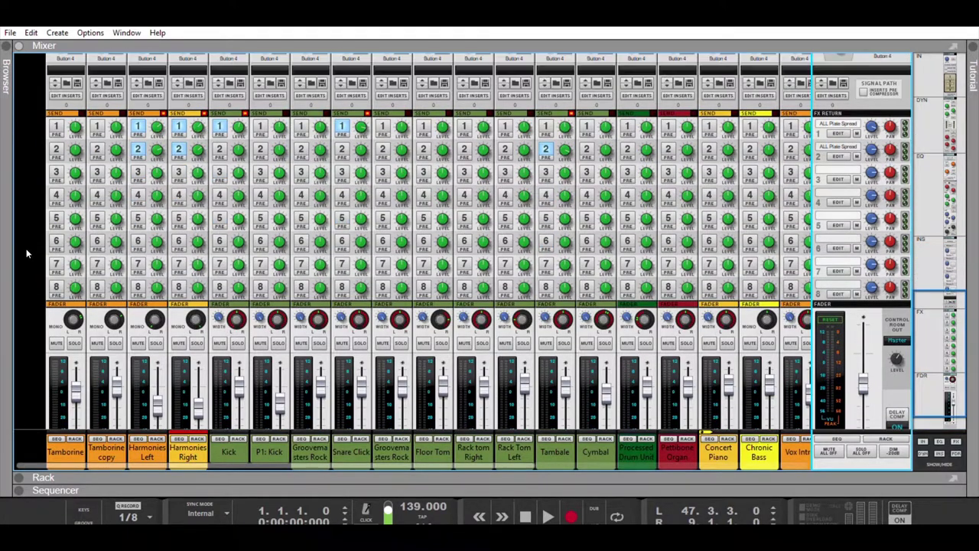
pyautogui.scroll(6, 21, 259)
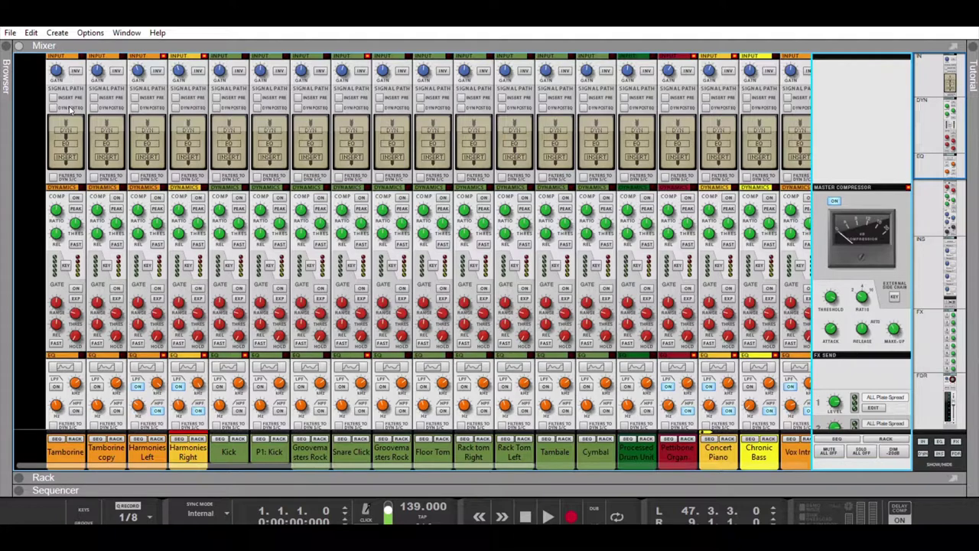
# Step: Select the Tamborine channel strip and show its EQ curve in the Spectrum EQ window
pyautogui.scroll(-1, 43, 180)
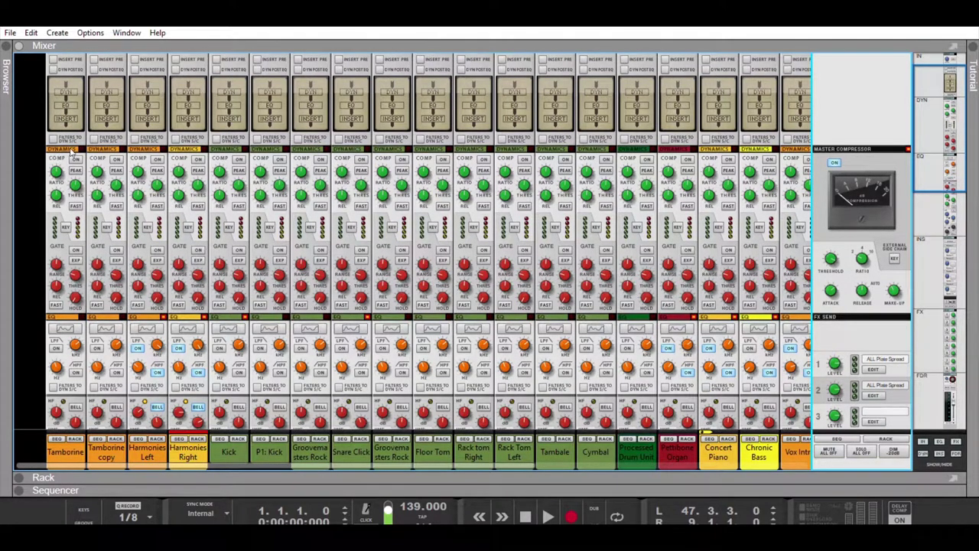
pyautogui.click(75, 156)
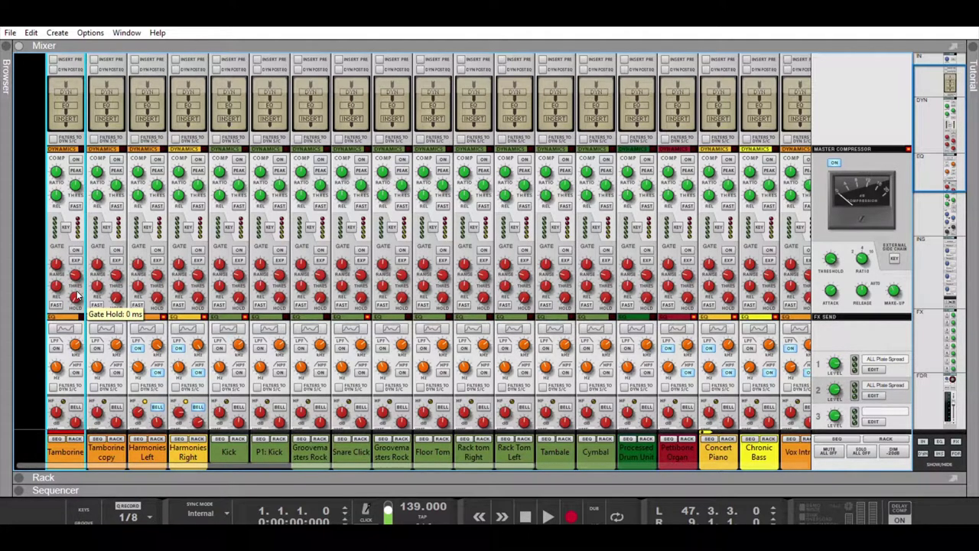
pyautogui.scroll(-4, 77, 295)
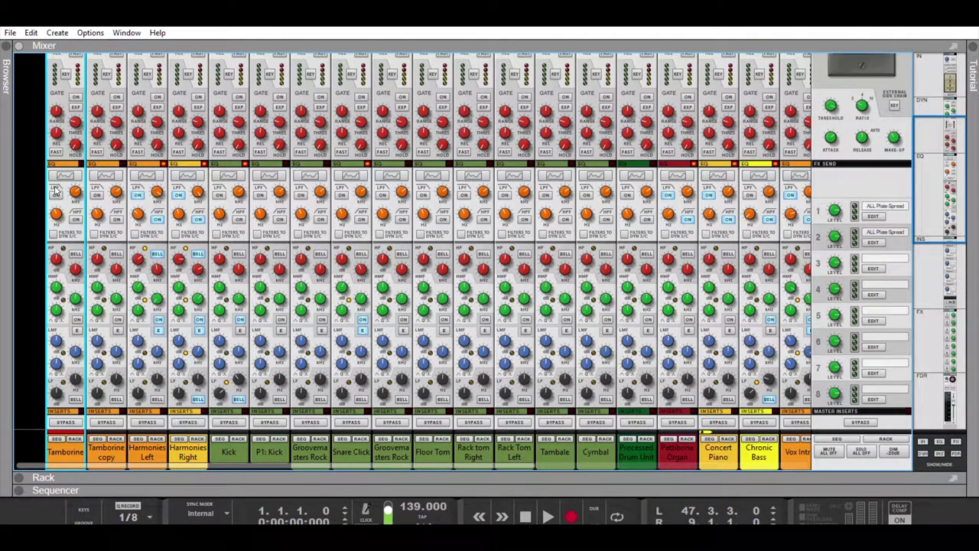
pyautogui.click(64, 175)
# Step: Turn channel 1's HF frequency knob with the mouse wheel from 5.74 kHz up to 6.80 kHz
pyautogui.scroll(-1, 71, 240)
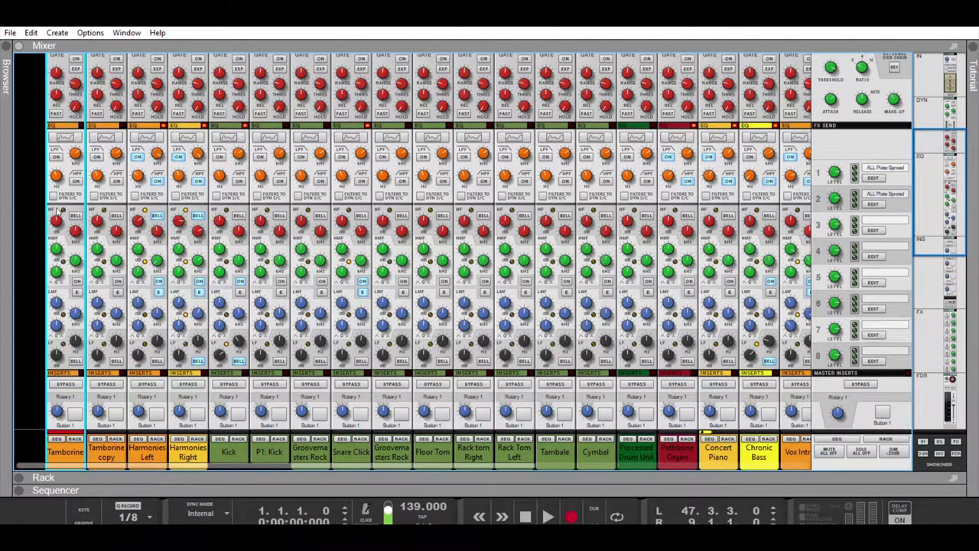
pyautogui.scroll(3, 75, 228)
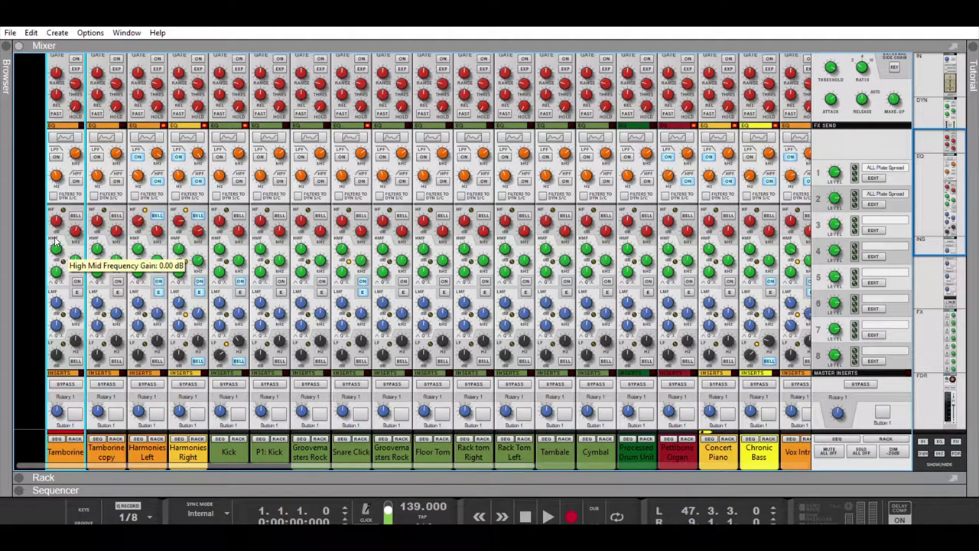
pyautogui.scroll(-2, 55, 239)
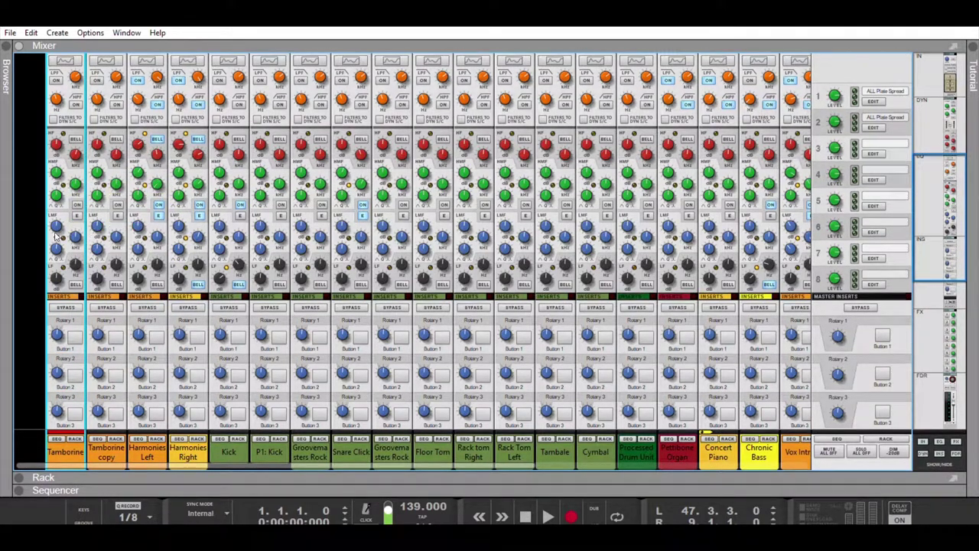
pyautogui.scroll(-1, 58, 221)
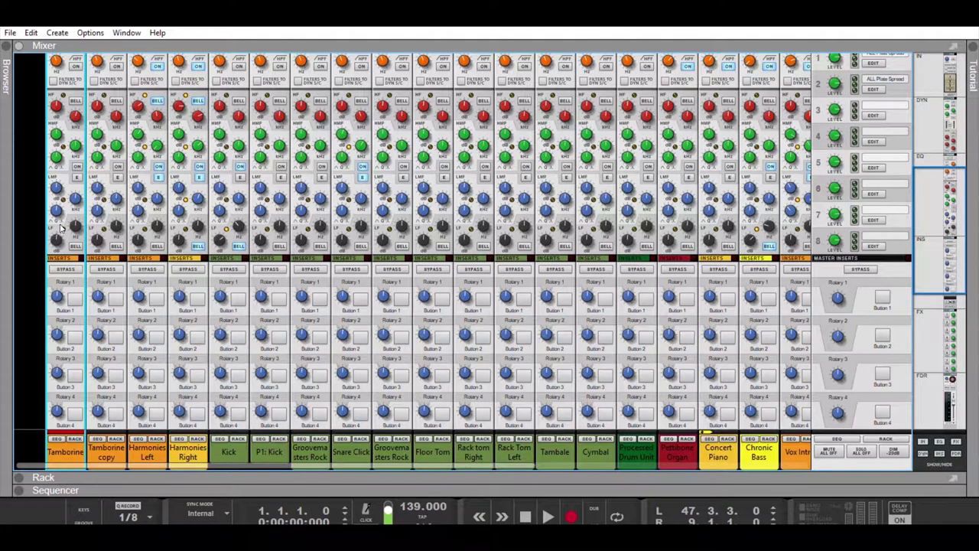
pyautogui.scroll(-1, 61, 229)
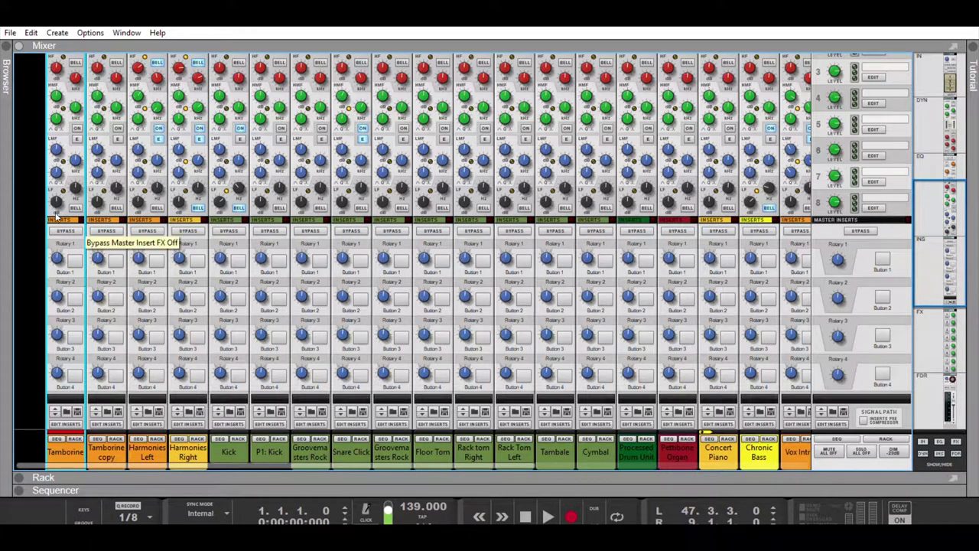
pyautogui.scroll(-1, 54, 244)
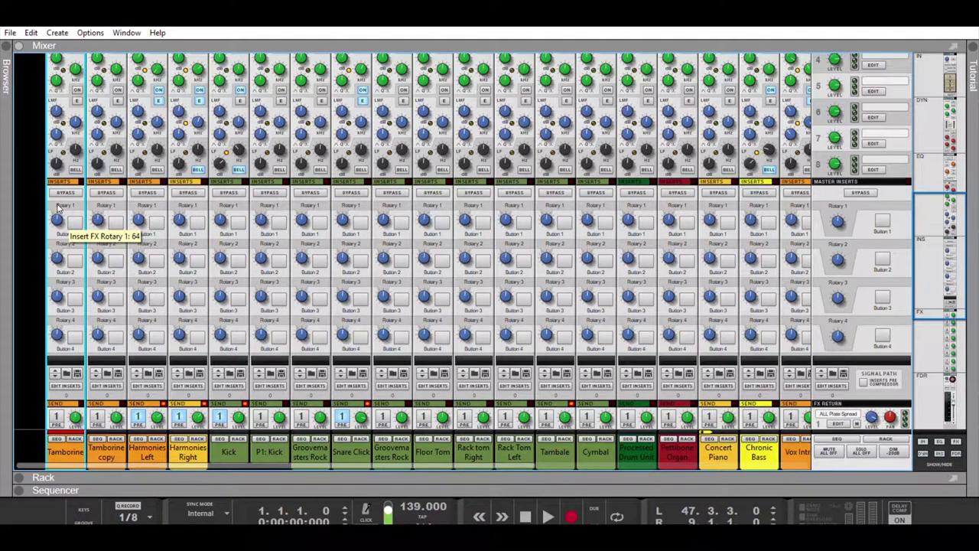
pyautogui.scroll(-4, 67, 218)
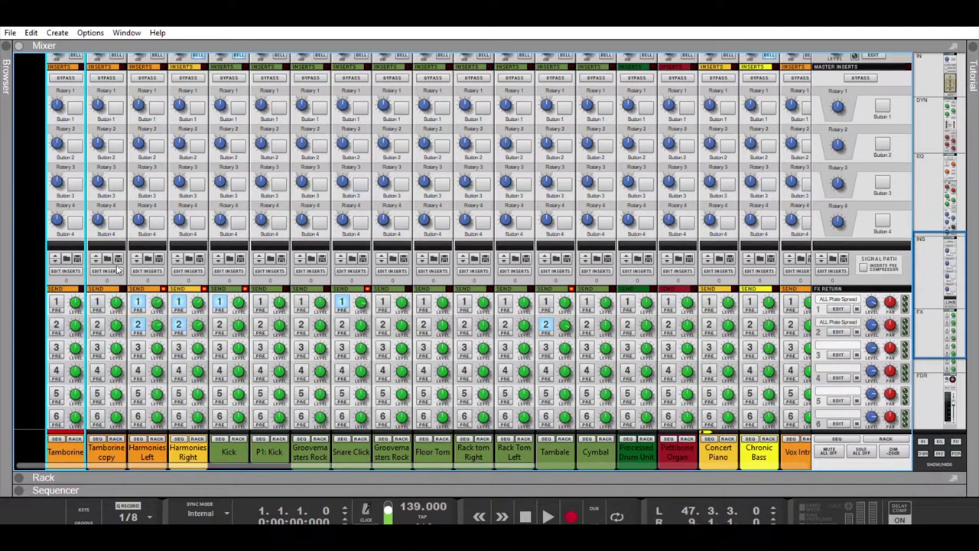
pyautogui.scroll(-1, 66, 220)
pyautogui.scroll(-2, 64, 221)
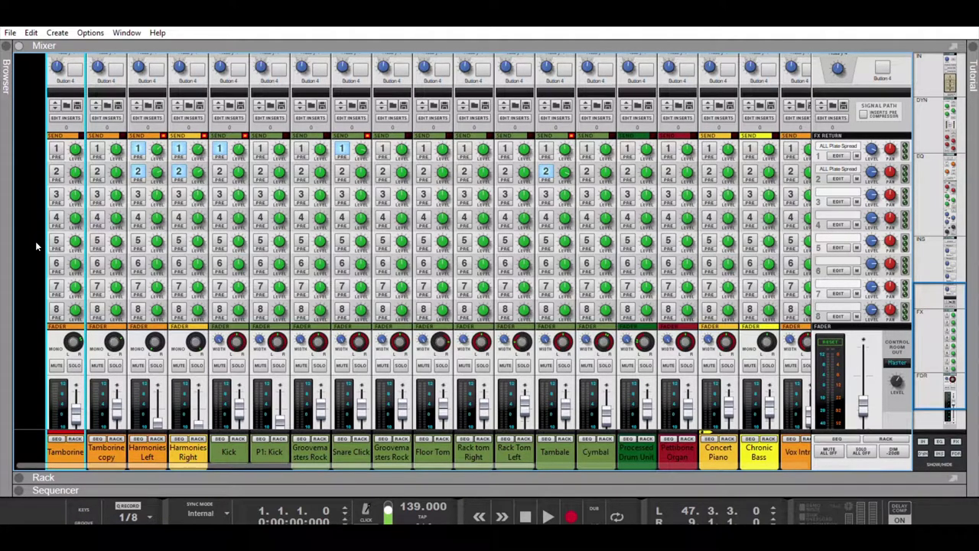
pyautogui.scroll(-3, 43, 286)
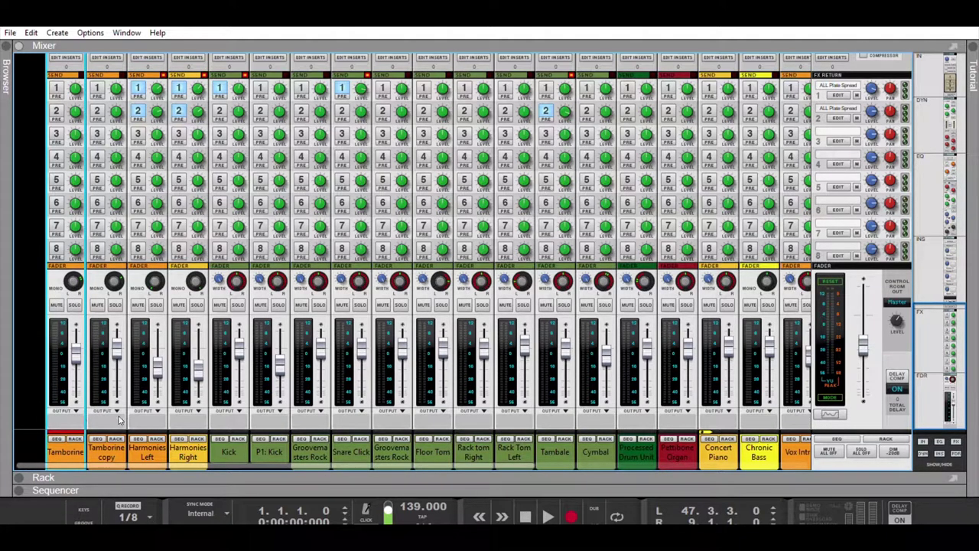
pyautogui.click(30, 361)
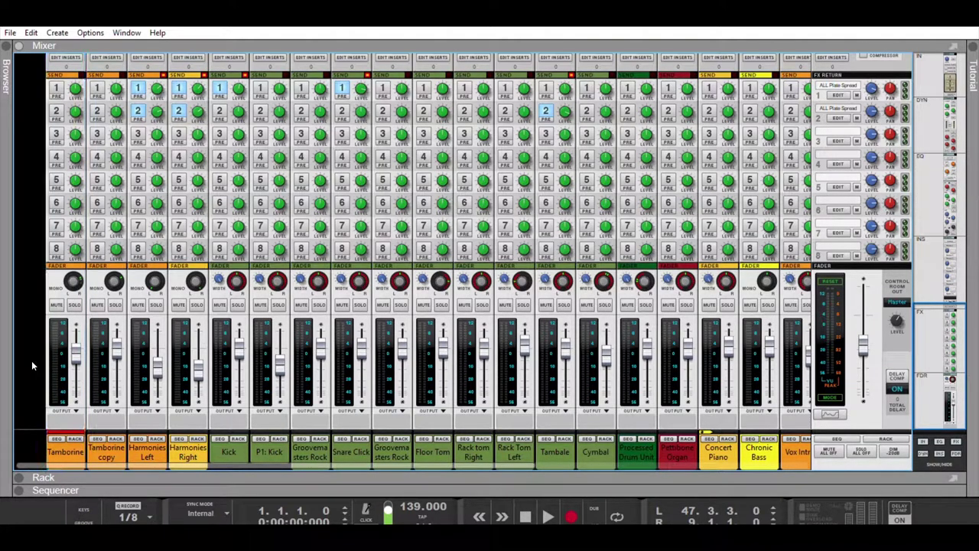
pyautogui.click(57, 433)
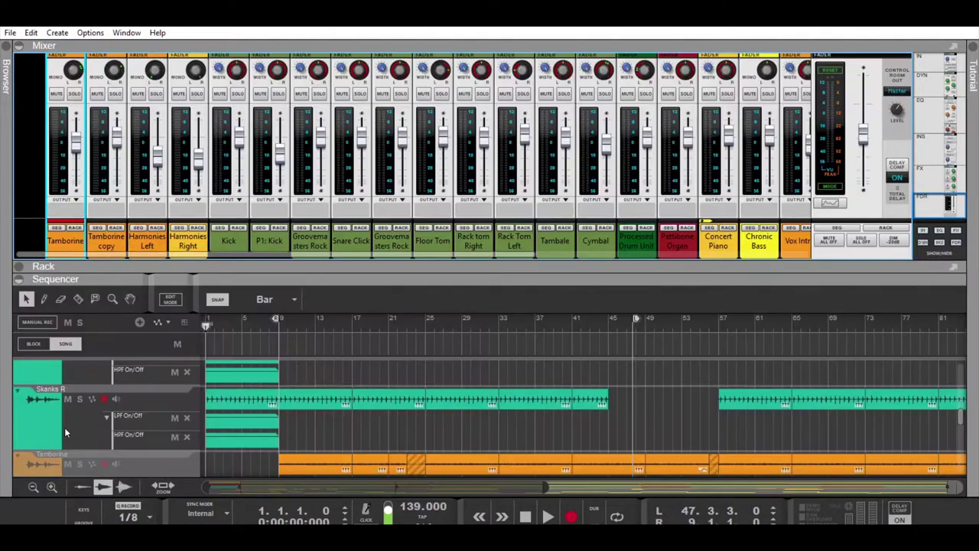
pyautogui.click(143, 269)
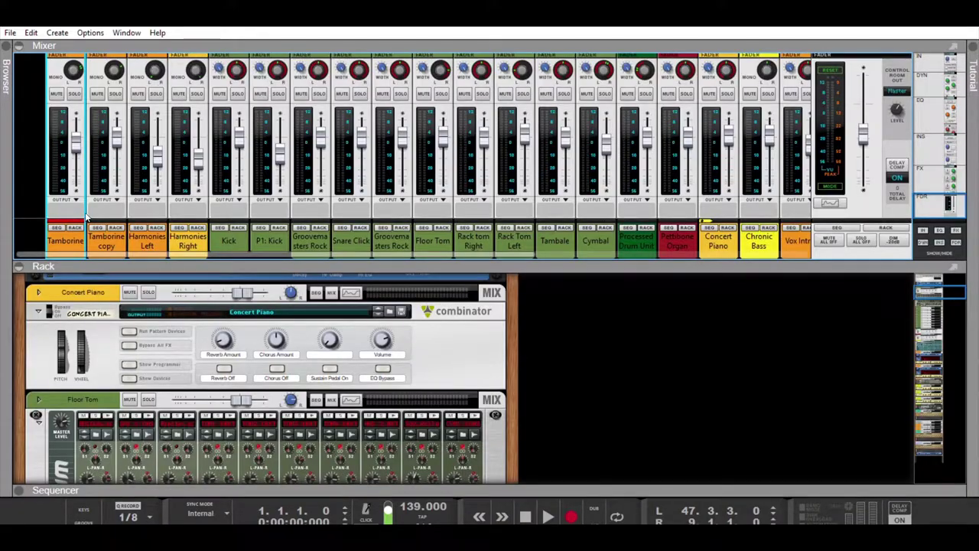
pyautogui.click(77, 227)
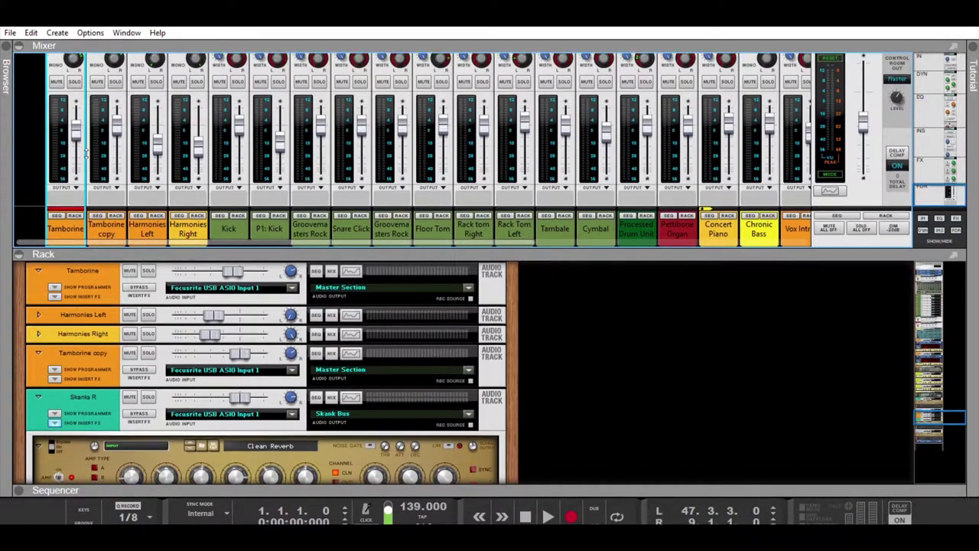
pyautogui.press('F5')
pyautogui.press('F5')
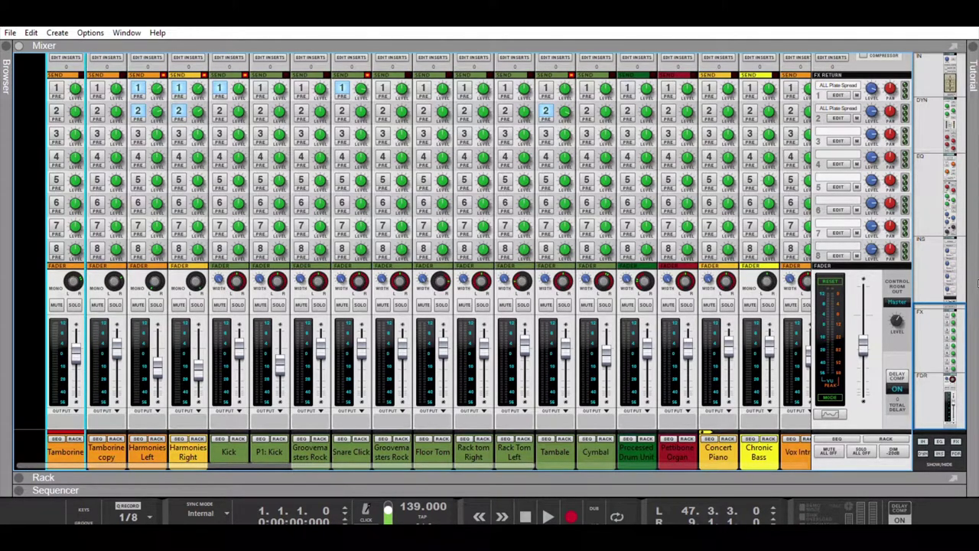
pyautogui.scroll(10, 895, 239)
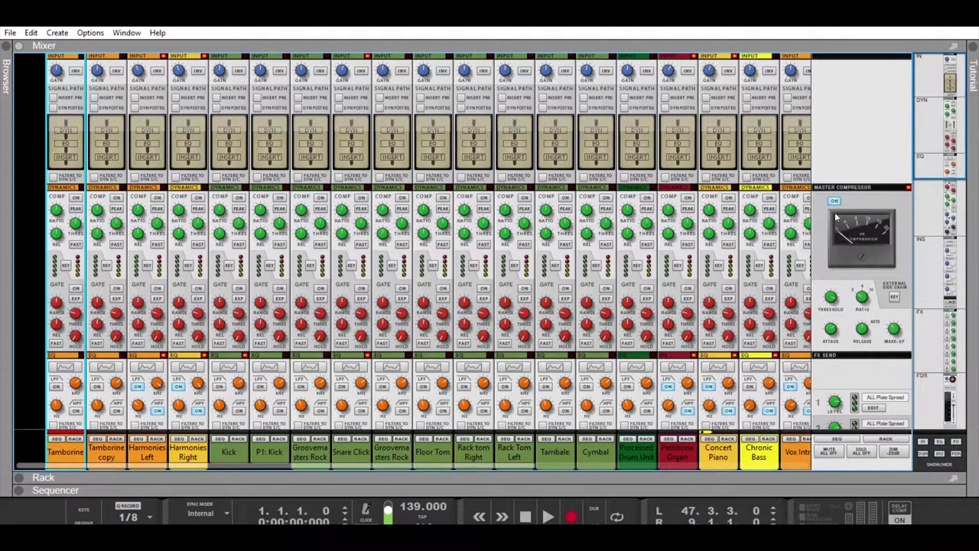
pyautogui.scroll(-2, 863, 282)
pyautogui.scroll(2, 865, 281)
# Step: Scroll the mixer down past the insert and send rows to the channel faders
pyautogui.moveTo(863, 294)
pyautogui.scroll(-3, 841, 297)
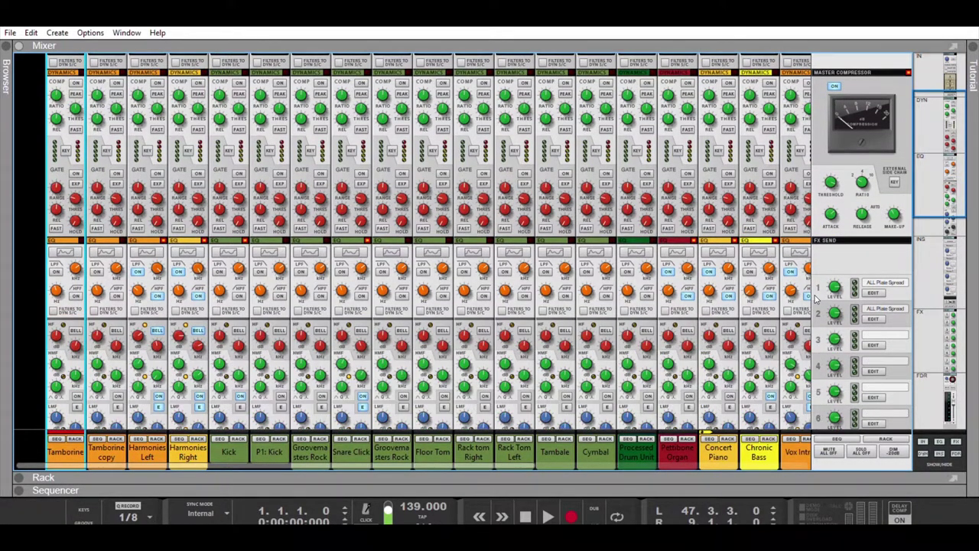
pyautogui.scroll(1, 818, 298)
pyautogui.scroll(-3, 850, 264)
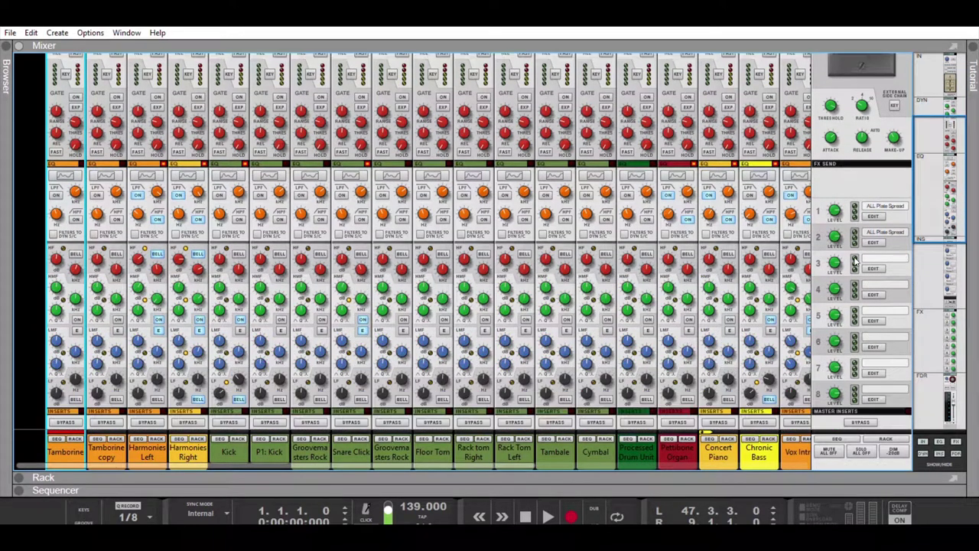
pyautogui.scroll(-1, 856, 262)
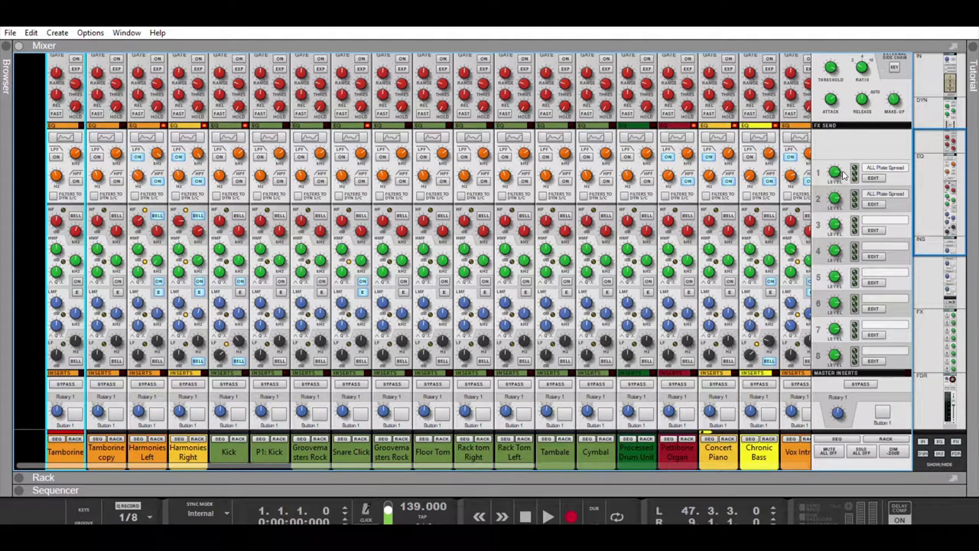
pyautogui.scroll(-6, 840, 187)
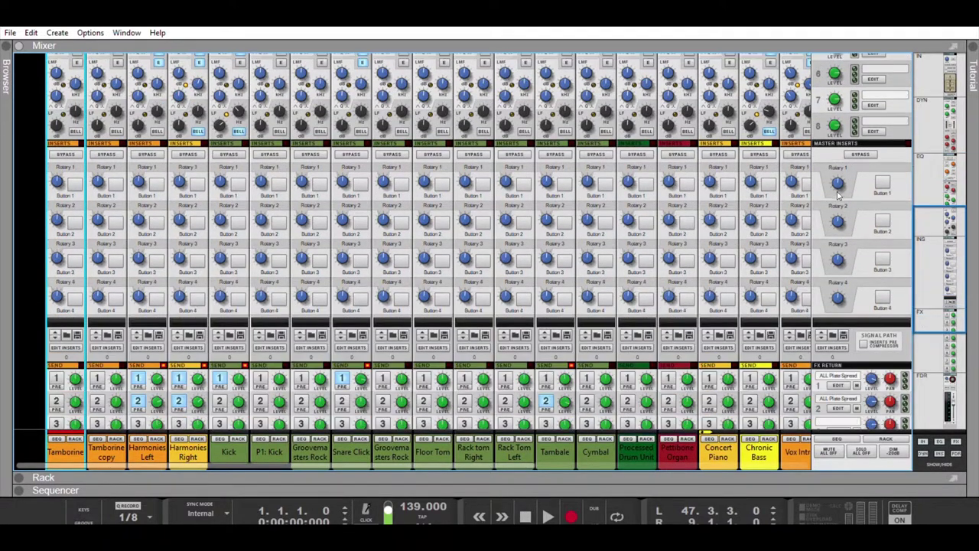
pyautogui.scroll(-5, 836, 182)
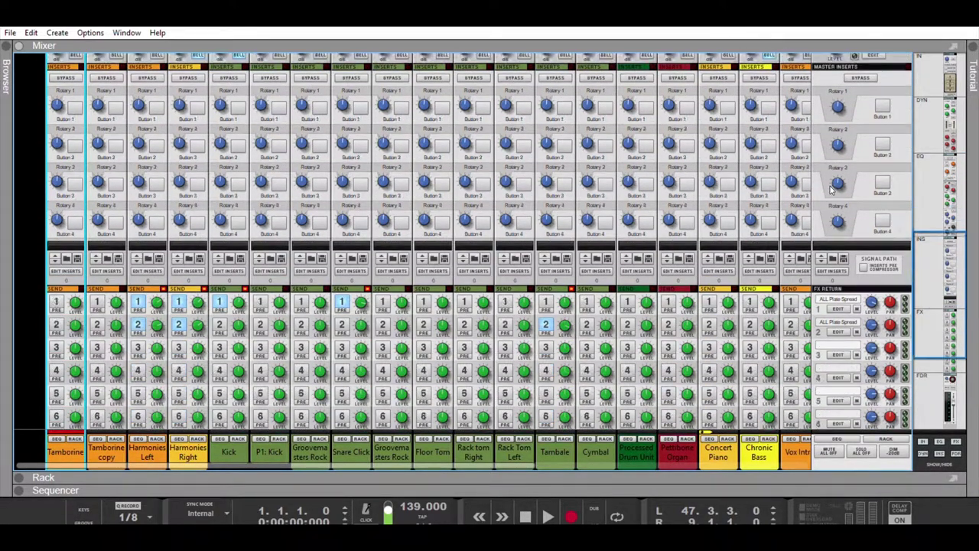
pyautogui.scroll(-1, 832, 190)
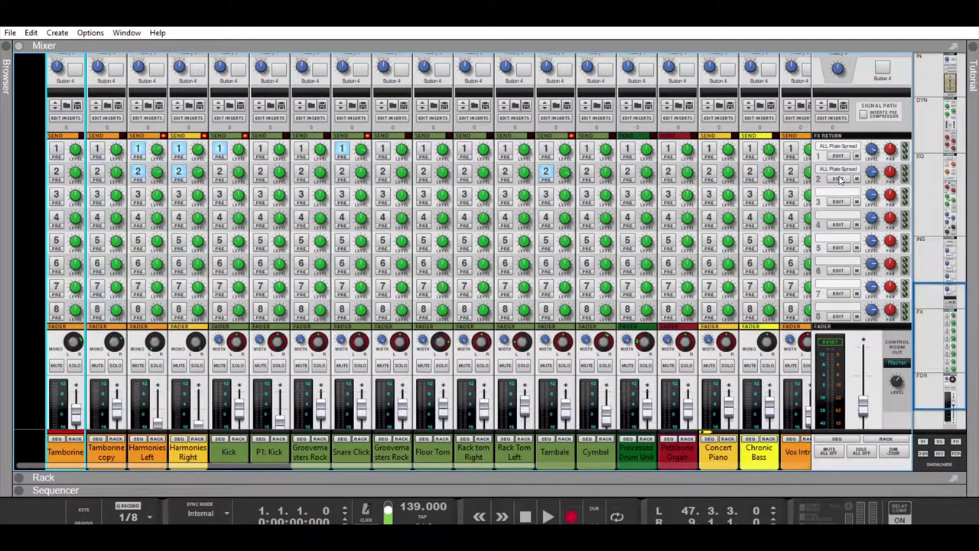
# Step: Select the master fader section, then collapse the mixer so the Rack fills the window
pyautogui.scroll(-2, 841, 268)
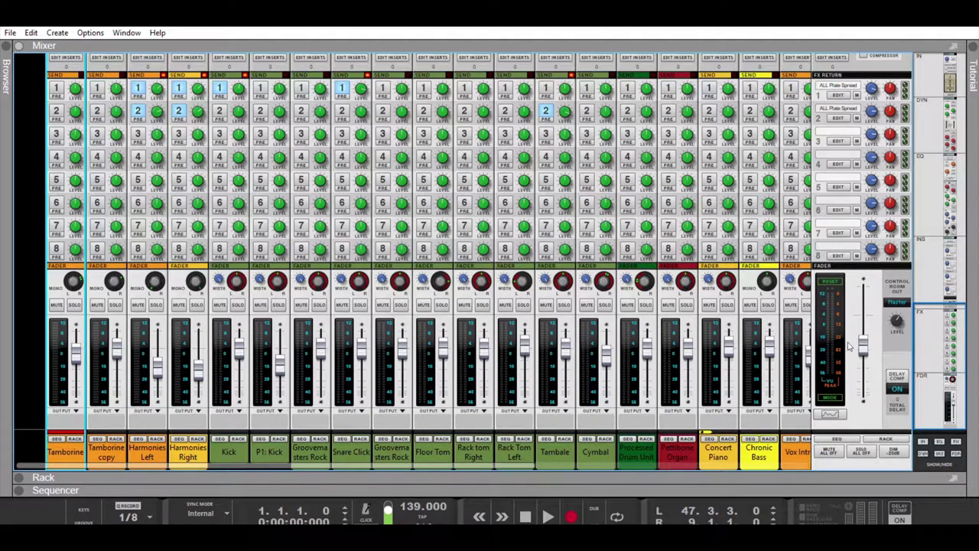
pyautogui.click(836, 411)
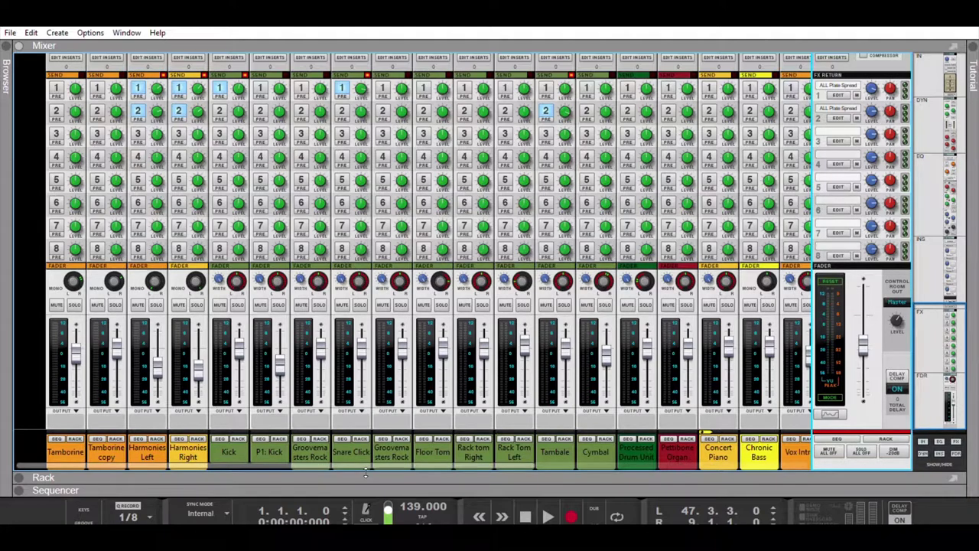
pyautogui.moveTo(366, 473); pyautogui.dragTo(233, 47)
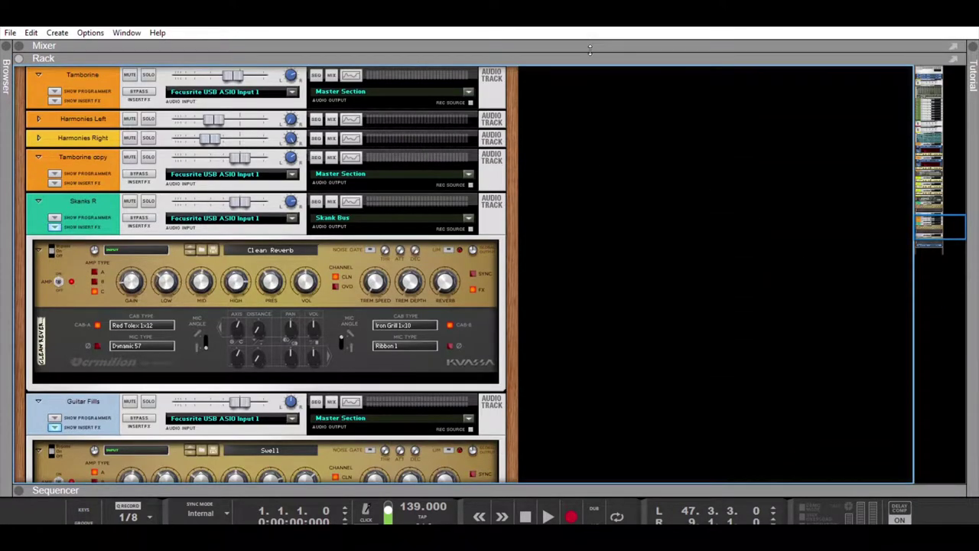
# Step: Move the Mixer/Rack divider to show the Rack and scroll down through its devices
pyautogui.moveTo(589, 50); pyautogui.dragTo(430, 33)
pyautogui.moveTo(946, 227); pyautogui.dragTo(877, 77)
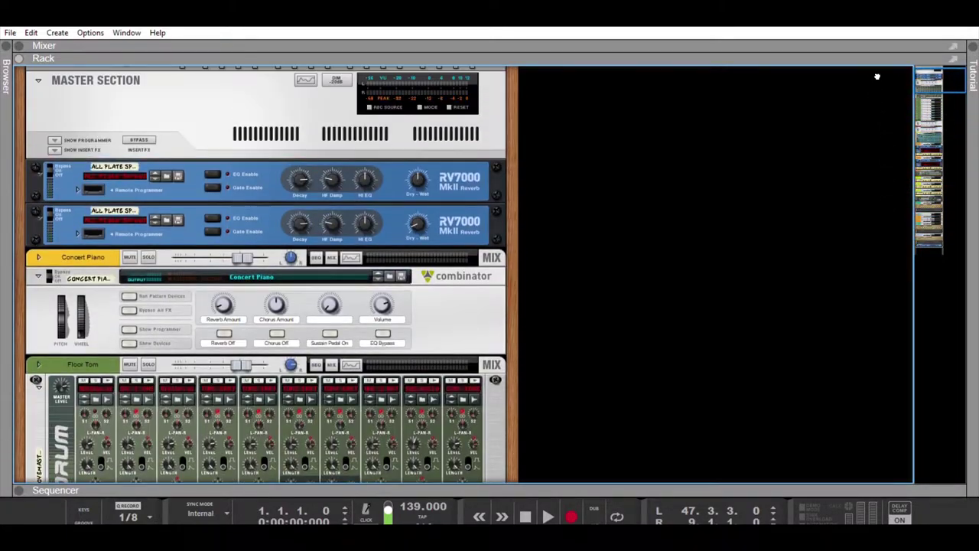
pyautogui.scroll(3, 314, 241)
pyautogui.scroll(-1, 314, 240)
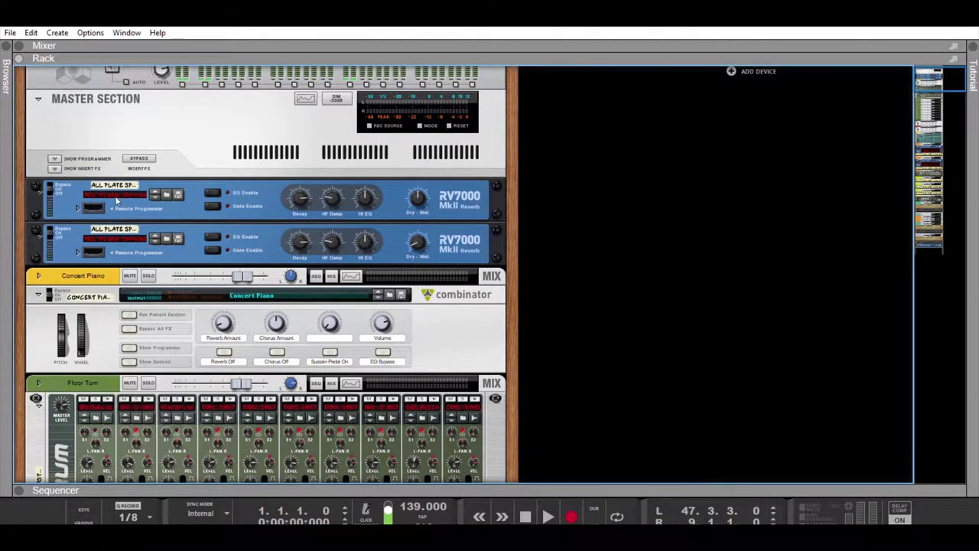
pyautogui.scroll(-2, 111, 197)
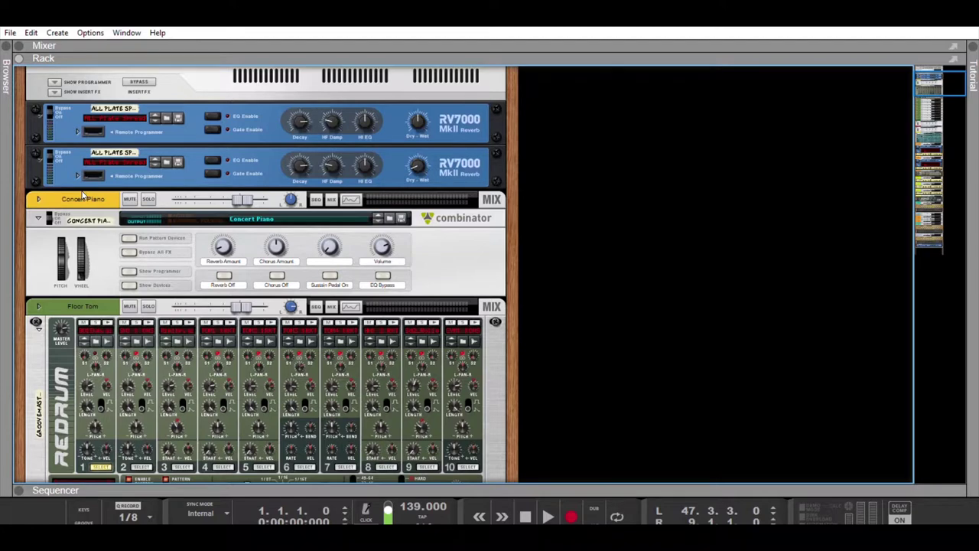
pyautogui.scroll(-3, 92, 214)
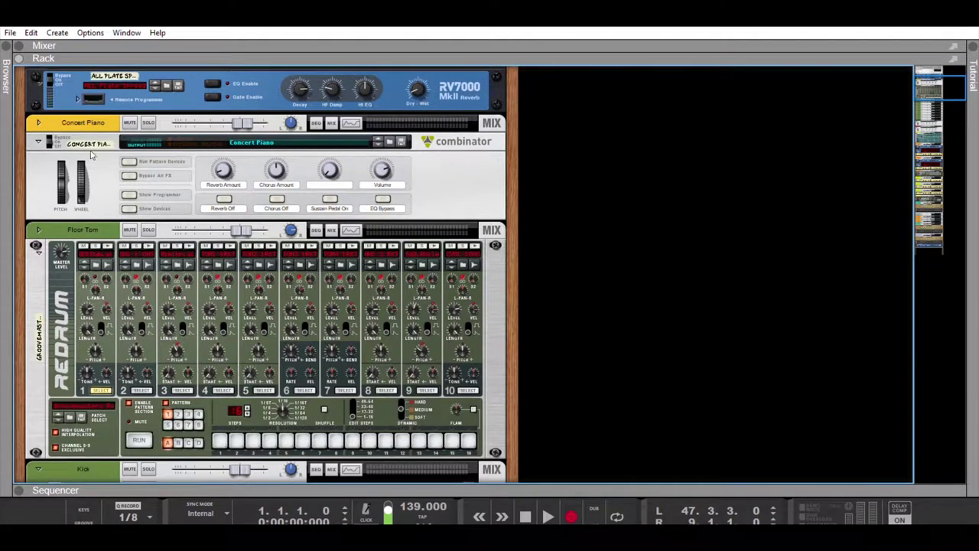
pyautogui.scroll(-2, 75, 146)
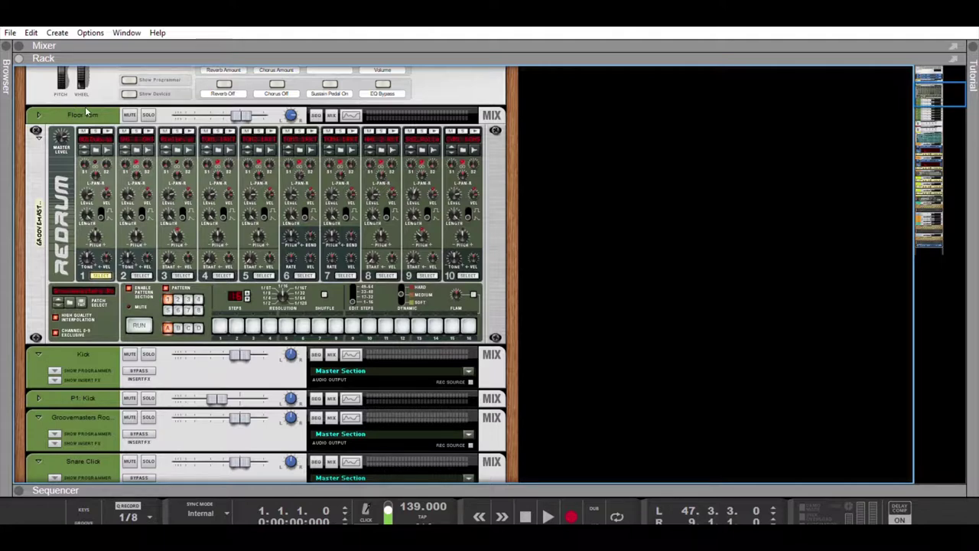
# Step: Fold and unfold the Redrum and Floor Tom panels, leaving Redrum folded into a thin strip
pyautogui.click(39, 131)
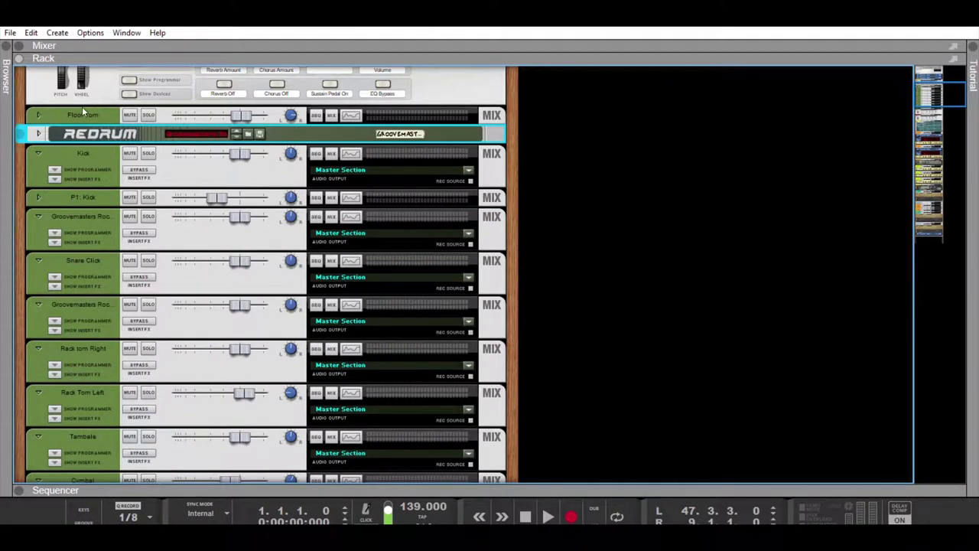
pyautogui.click(40, 110)
pyautogui.click(39, 109)
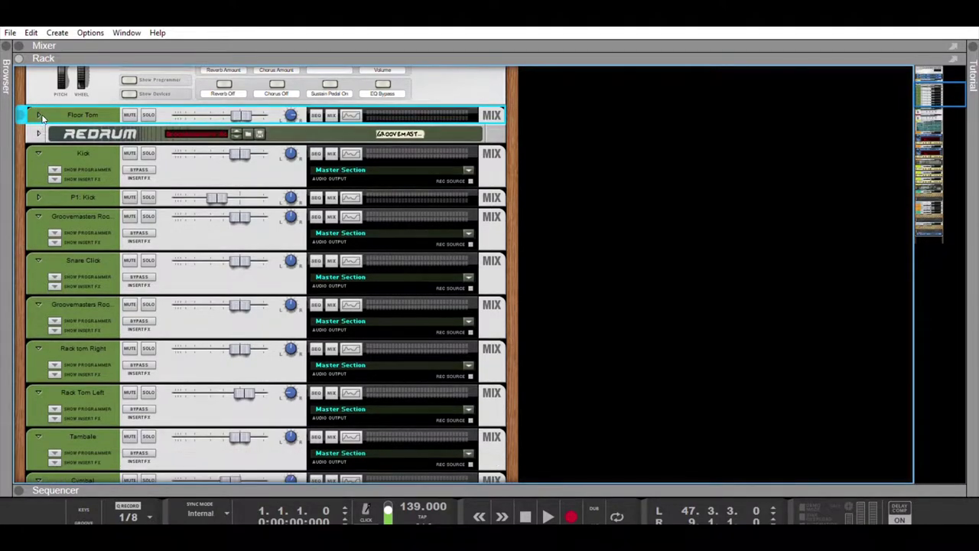
pyautogui.click(38, 134)
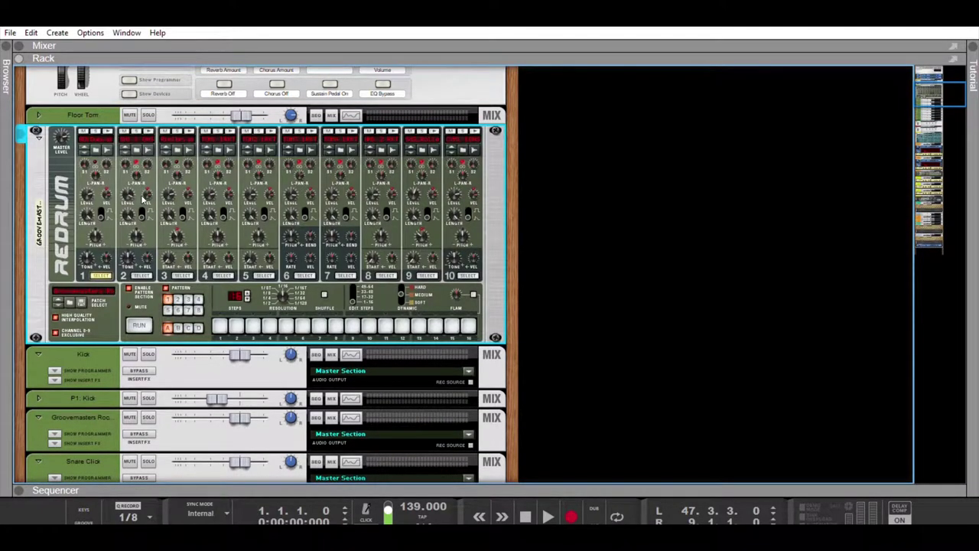
pyautogui.scroll(-1, 146, 204)
pyautogui.scroll(1, 155, 230)
pyautogui.scroll(-1, 173, 236)
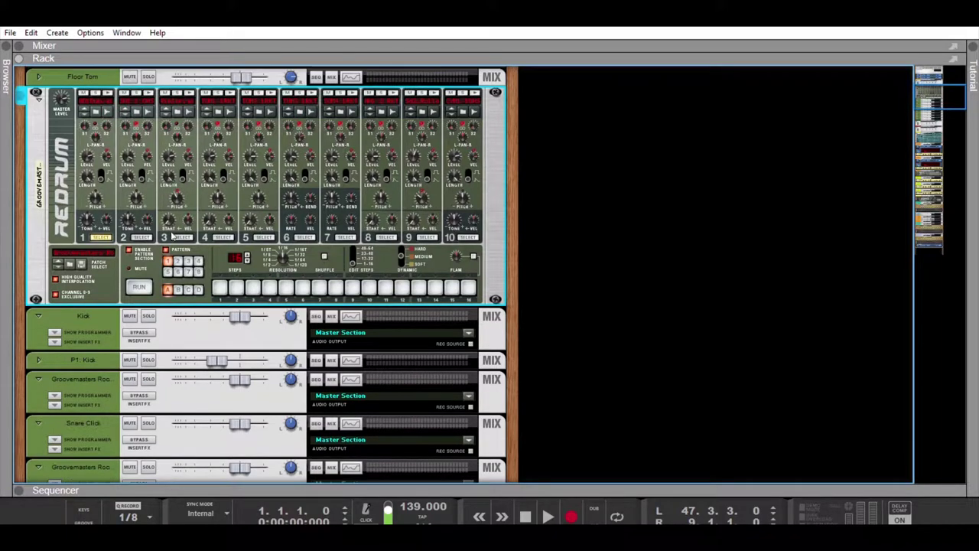
pyautogui.click(42, 91)
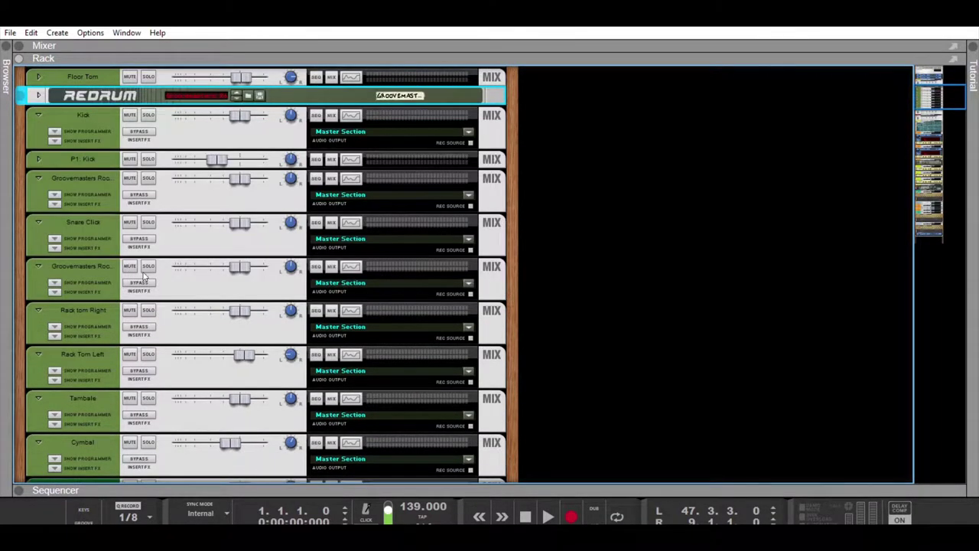
pyautogui.scroll(-10, 84, 244)
pyautogui.scroll(-8, 84, 249)
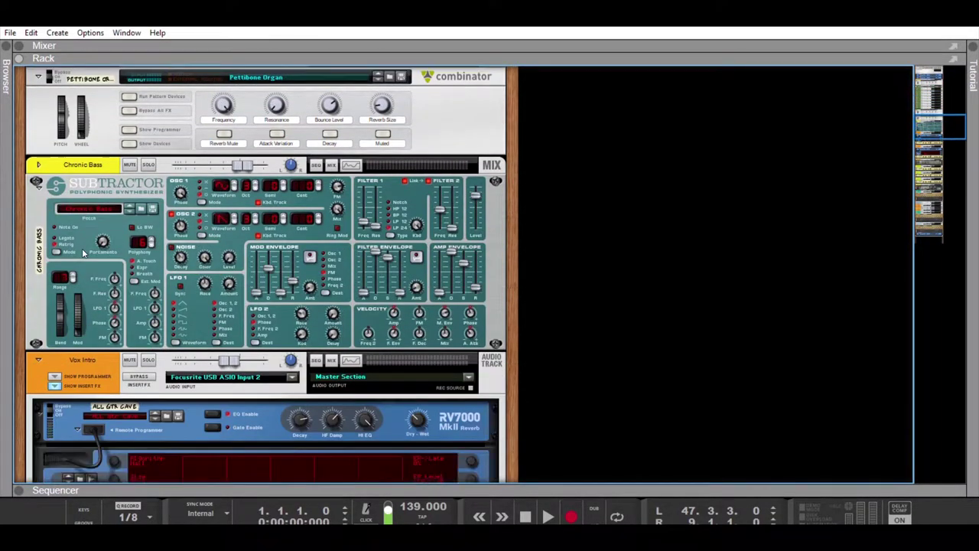
# Step: Scroll the Rack to the Vox Intro devices, then expand the mixer to fill the main area
pyautogui.scroll(2, 162, 300)
pyautogui.scroll(-3, 162, 300)
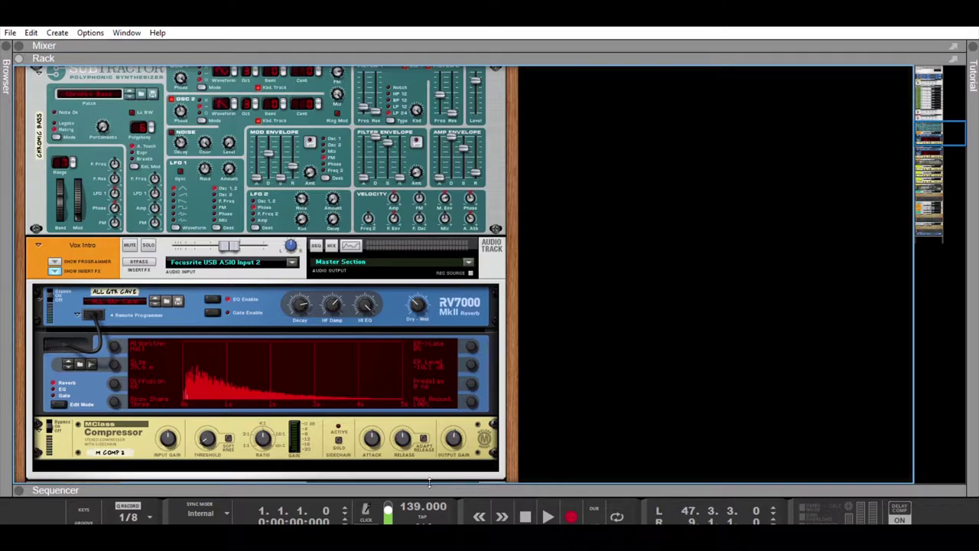
pyautogui.moveTo(201, 59); pyautogui.dragTo(177, 472)
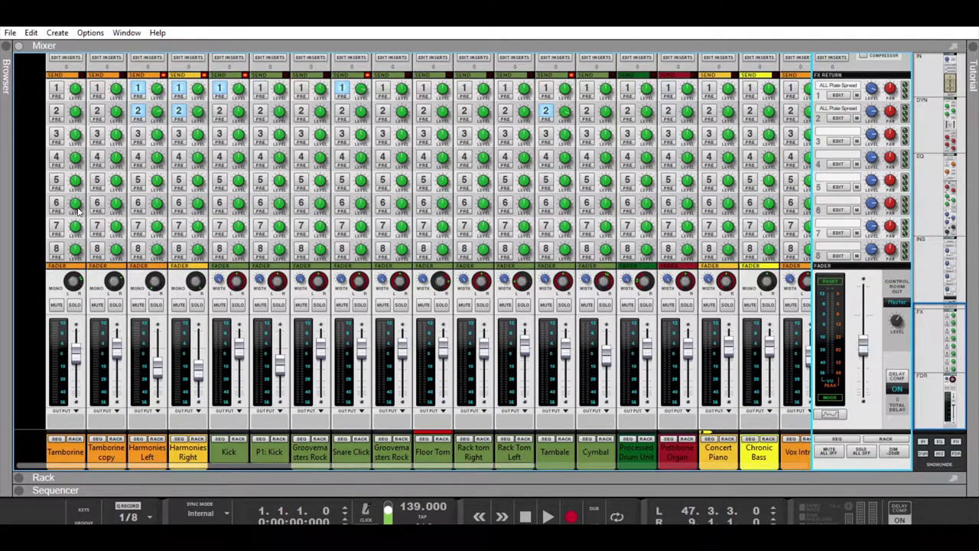
pyautogui.click(225, 476)
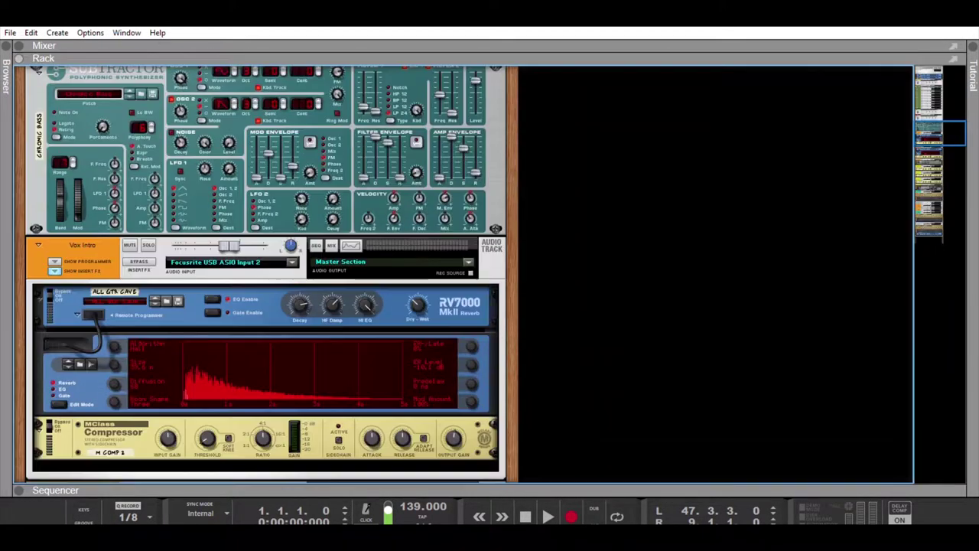
pyautogui.scroll(-2, 152, 219)
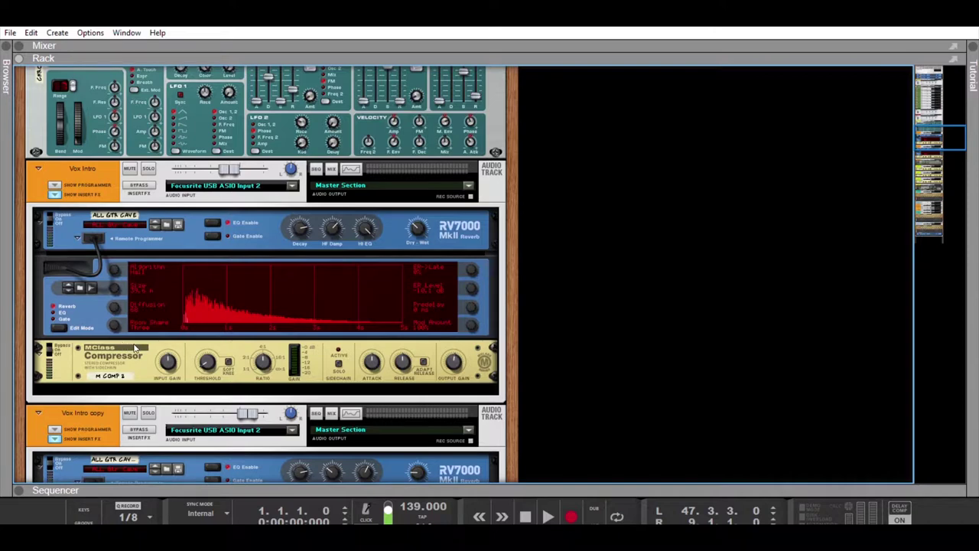
pyautogui.scroll(-1, 131, 205)
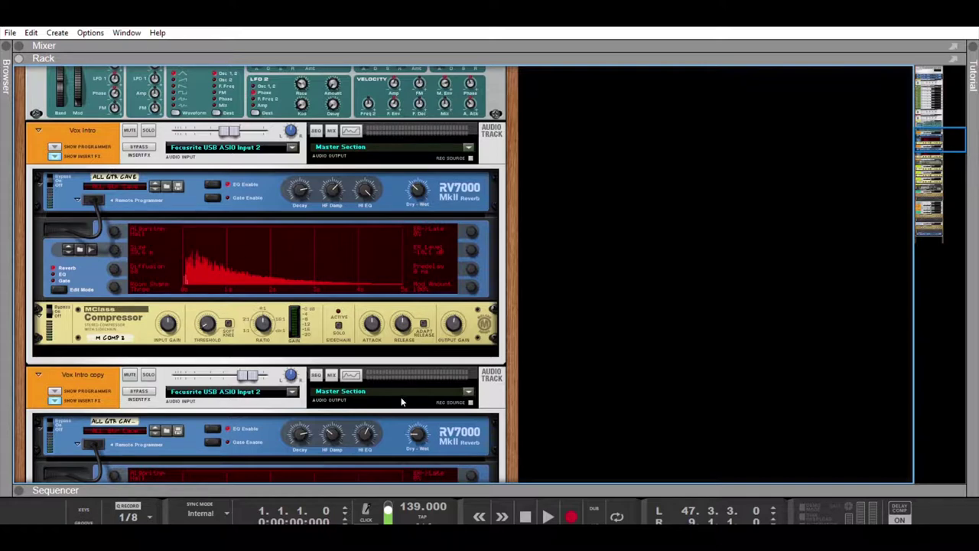
pyautogui.click(283, 58)
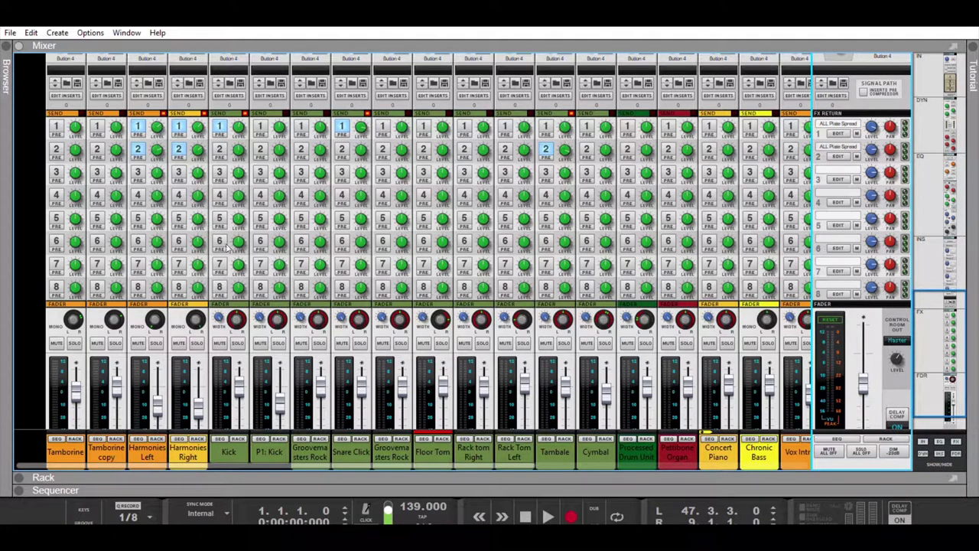
# Step: Collapse the mixer, scroll down the Rack, and drag its divider up to open the Sequencer
pyautogui.moveTo(297, 475); pyautogui.dragTo(166, 56)
pyautogui.scroll(-5, 128, 251)
pyautogui.scroll(-15, 128, 251)
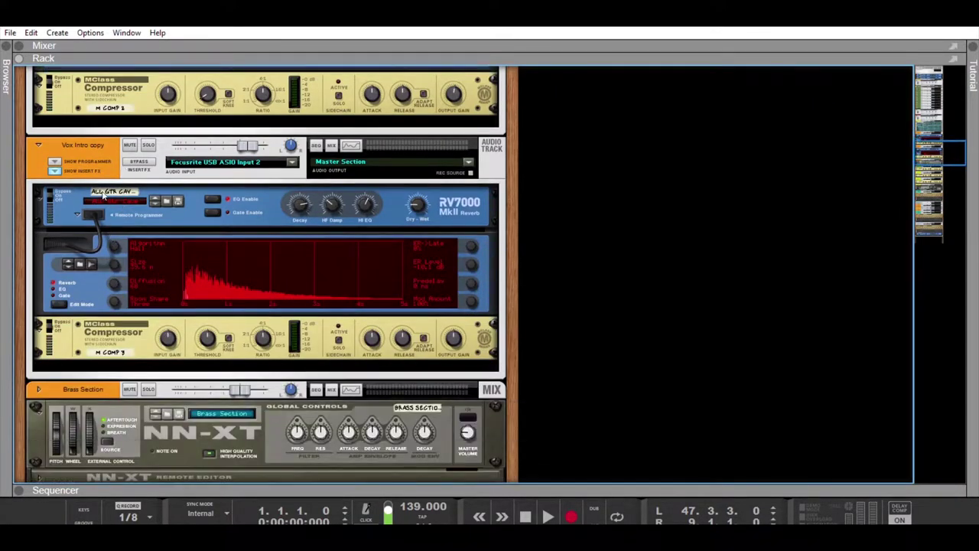
pyautogui.scroll(-10, 98, 198)
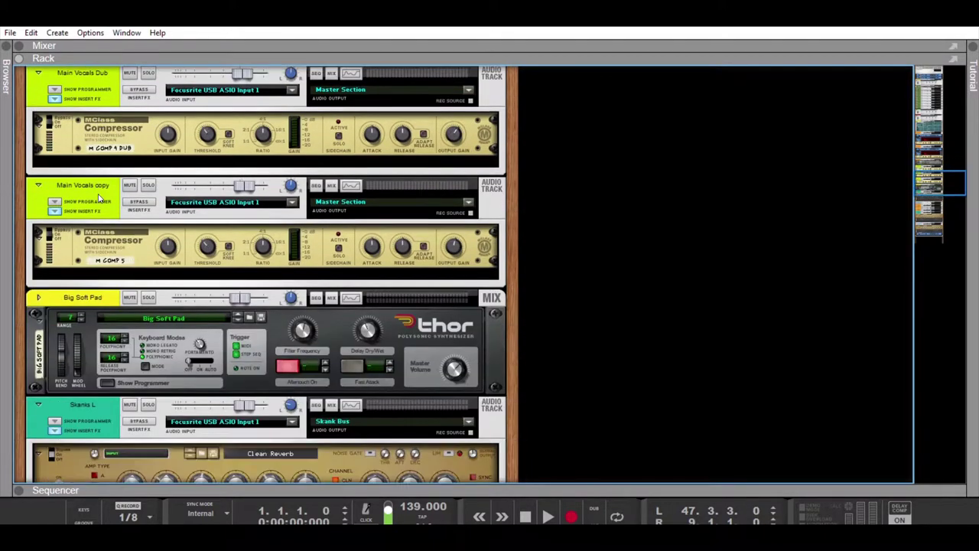
pyautogui.scroll(-10, 98, 197)
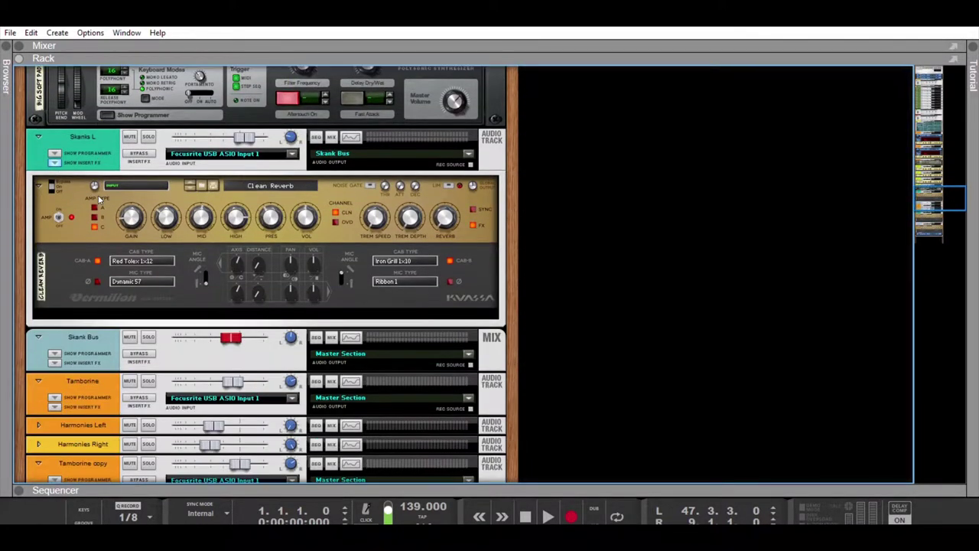
pyautogui.scroll(-5, 98, 195)
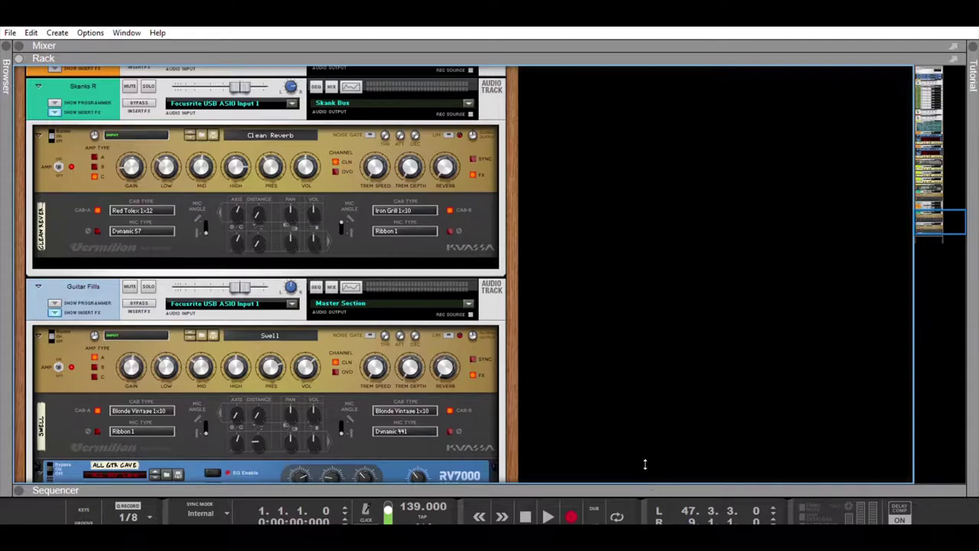
pyautogui.moveTo(645, 465); pyautogui.dragTo(504, 33)
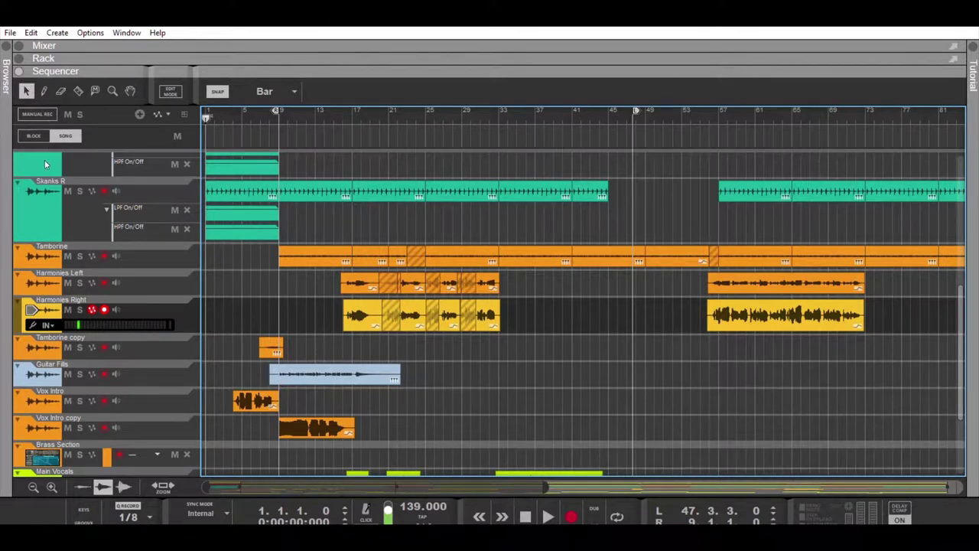
# Step: Draw a clip at bar 21, add inline automation points down to 0, then delete the Skanks L automation clip
pyautogui.click(44, 90)
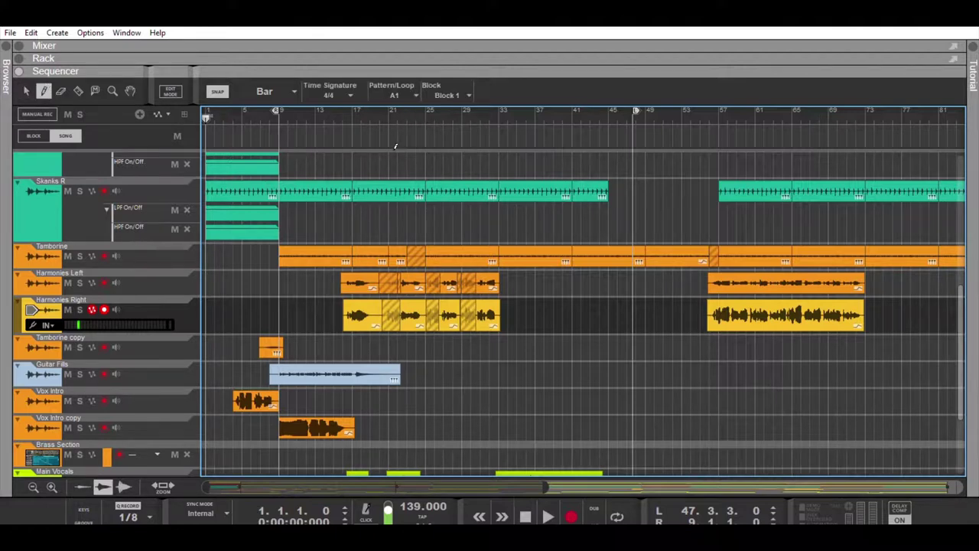
pyautogui.moveTo(392, 165); pyautogui.dragTo(496, 165)
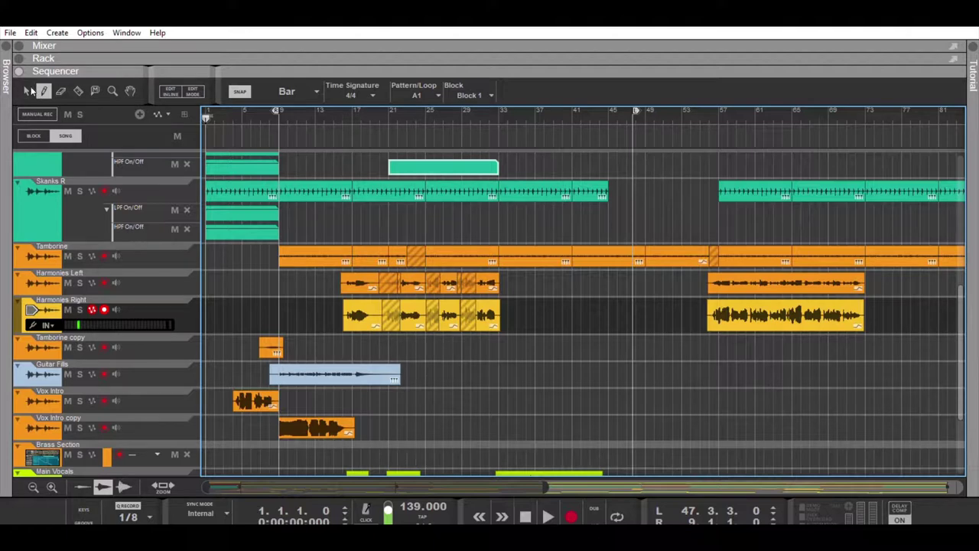
pyautogui.click(25, 90)
pyautogui.click(449, 166)
pyautogui.doubleClick(449, 156)
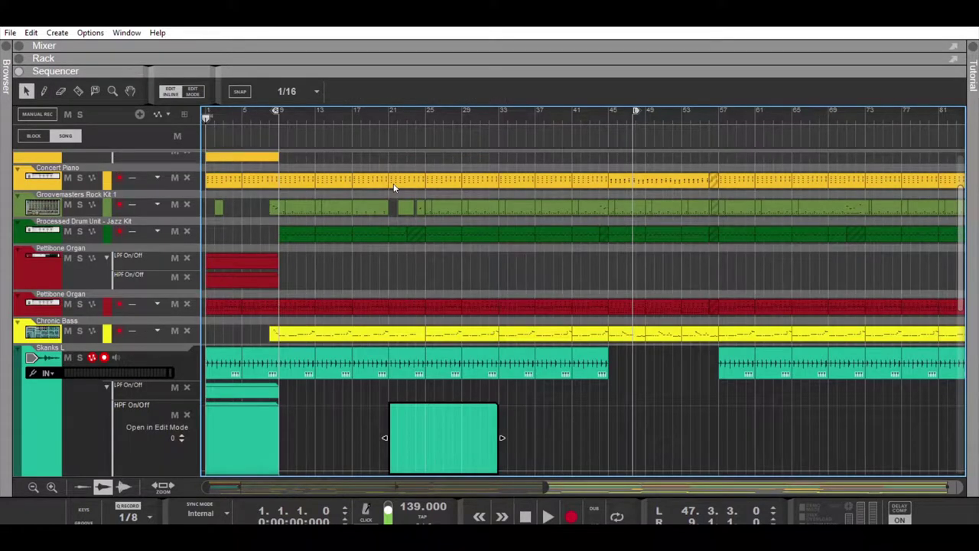
pyautogui.click(404, 414)
pyautogui.moveTo(451, 393); pyautogui.dragTo(446, 442)
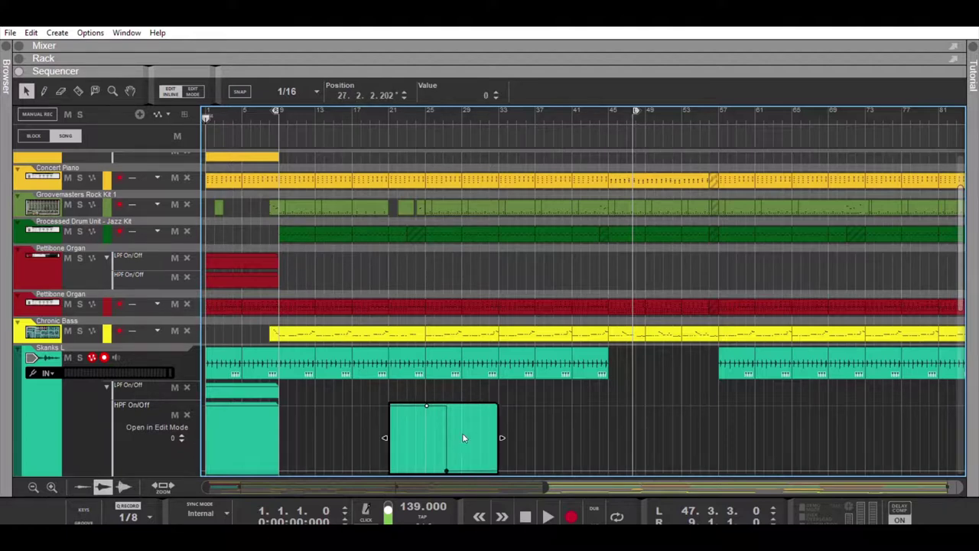
pyautogui.click(534, 382)
pyautogui.click(447, 404)
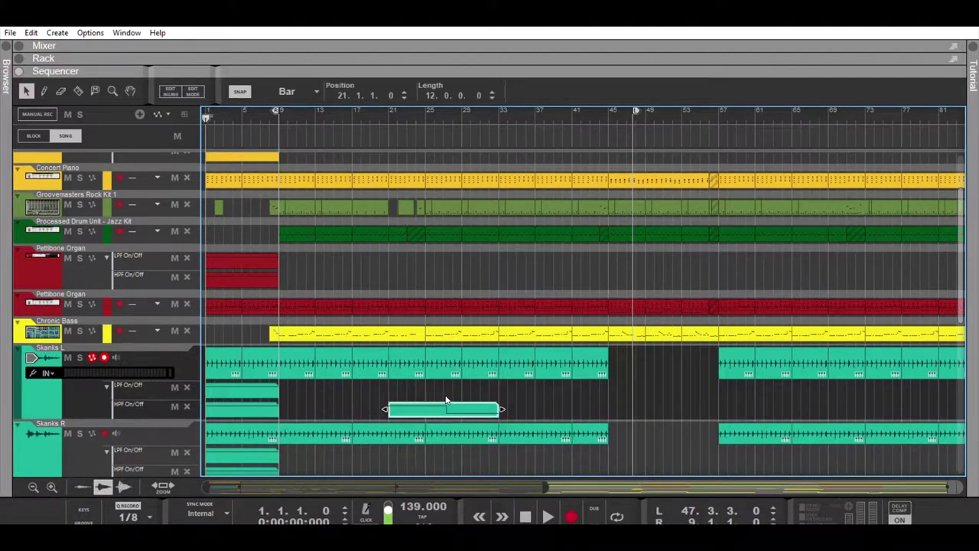
pyautogui.press('Delete')
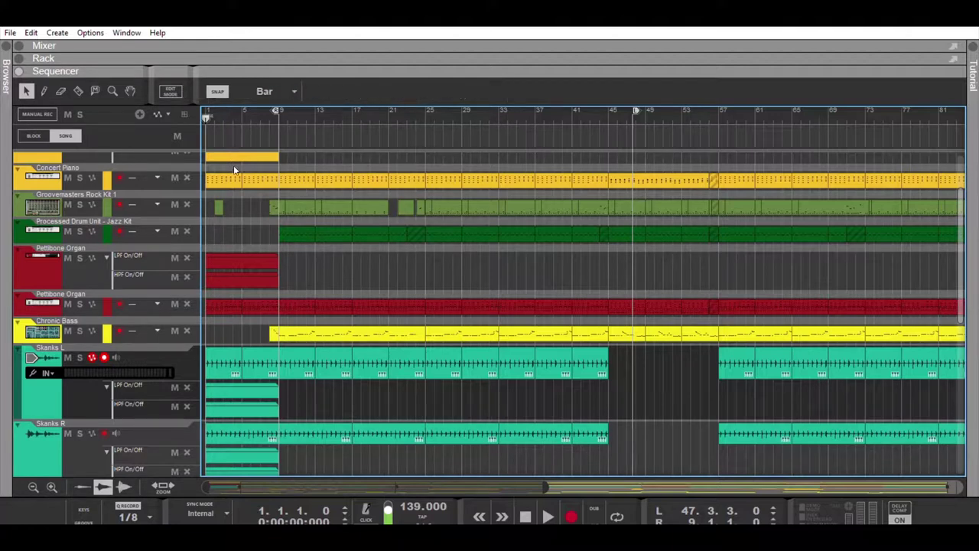
# Step: Draw a 3-bar clip at bar 4 on Groovemasters Rock Kit 1 and open it for editing
pyautogui.scroll(3, 397, 240)
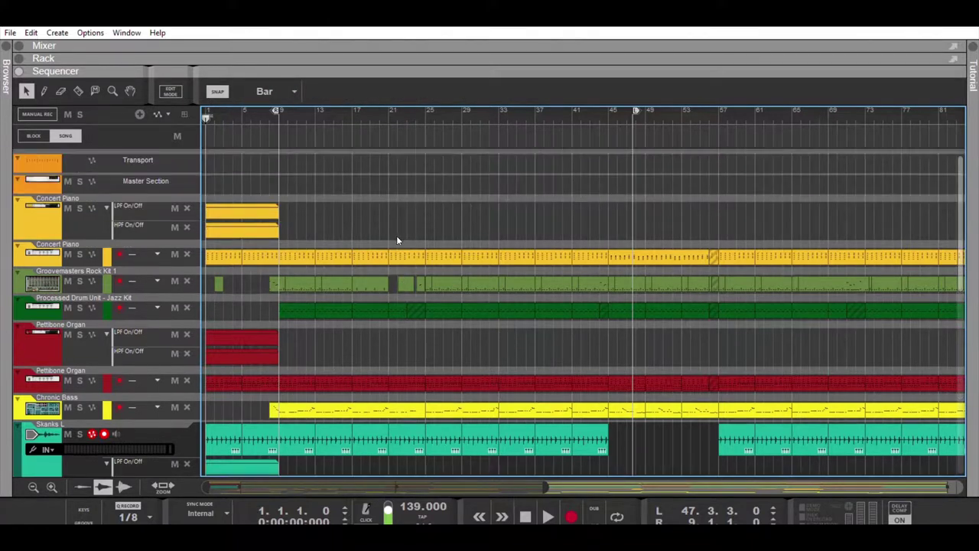
pyautogui.click(43, 90)
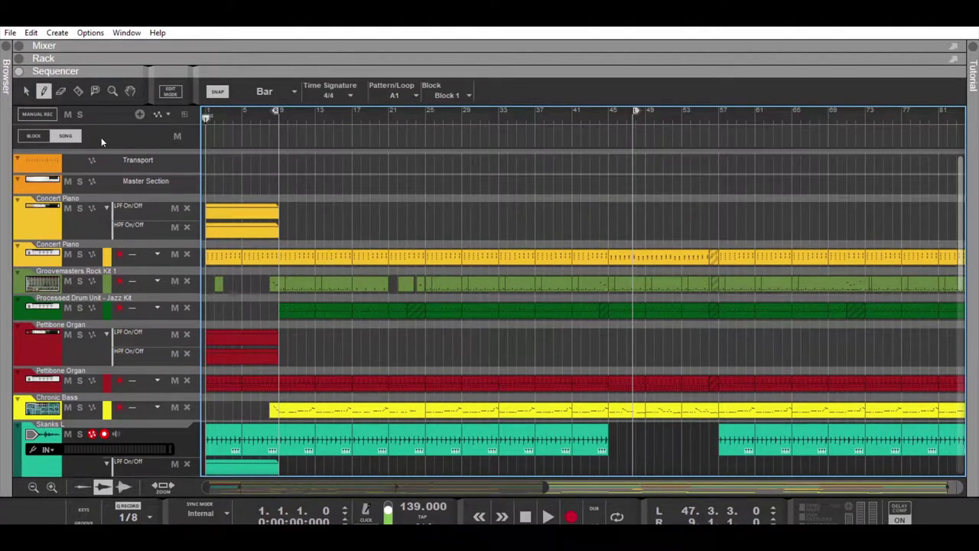
pyautogui.moveTo(237, 283); pyautogui.dragTo(264, 283)
pyautogui.click(25, 91)
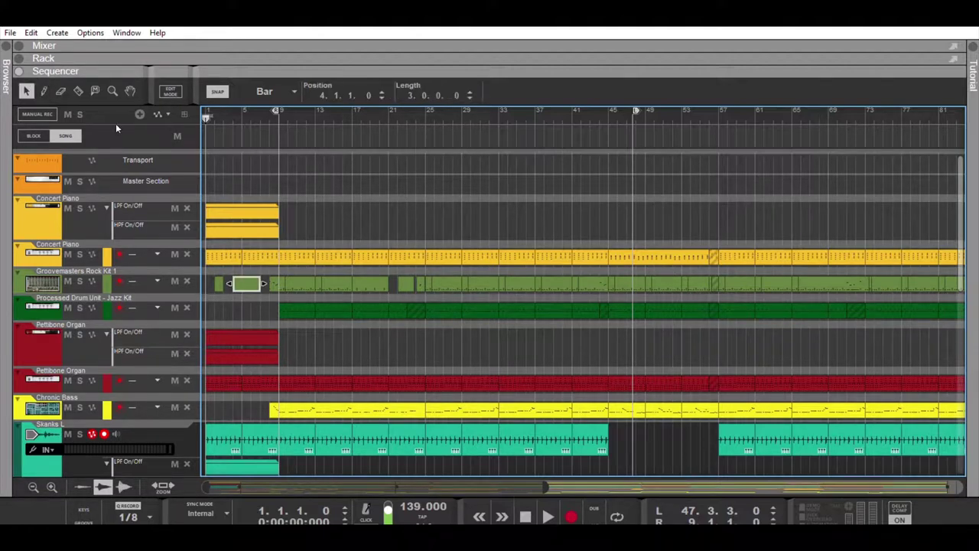
pyautogui.doubleClick(241, 273)
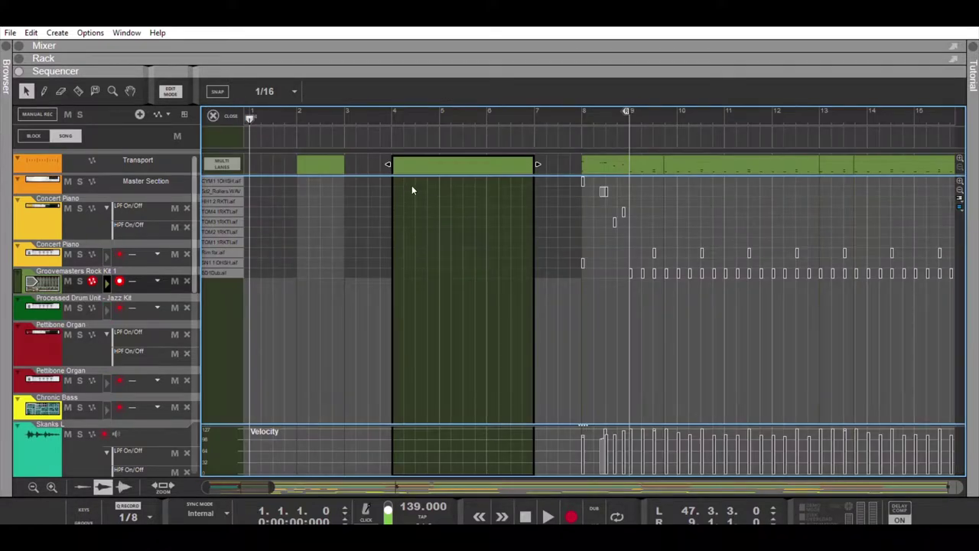
# Step: Add four drum notes forming a tom fill at the start of bar 4
pyautogui.click(409, 212)
pyautogui.click(424, 222)
pyautogui.click(435, 243)
pyautogui.click(468, 252)
pyautogui.moveTo(401, 190); pyautogui.dragTo(490, 257)
pyautogui.click(441, 216)
# Step: Draw a long note along the hi-hat row, then close the drum editor and delete the bar-4 clip
pyautogui.click(409, 204)
pyautogui.moveTo(402, 201); pyautogui.dragTo(484, 202)
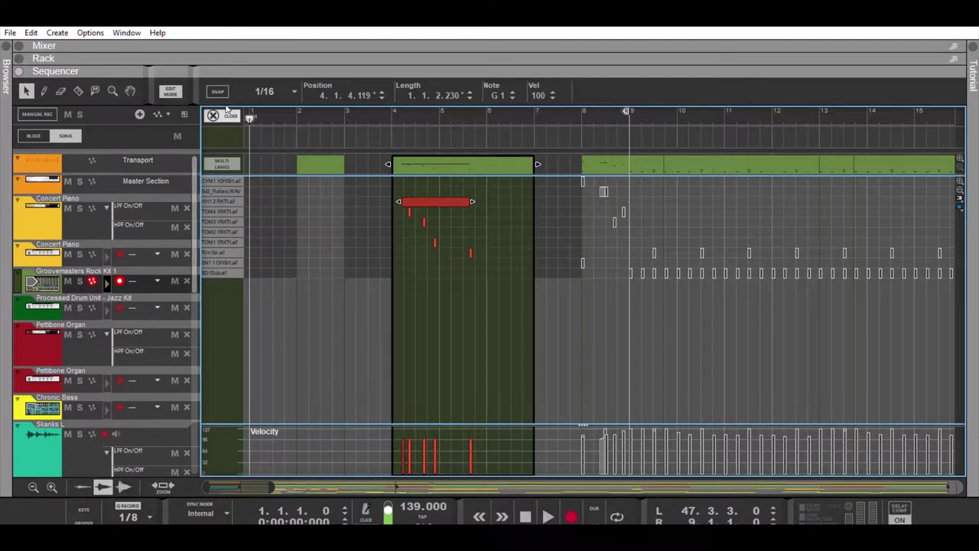
pyautogui.click(221, 115)
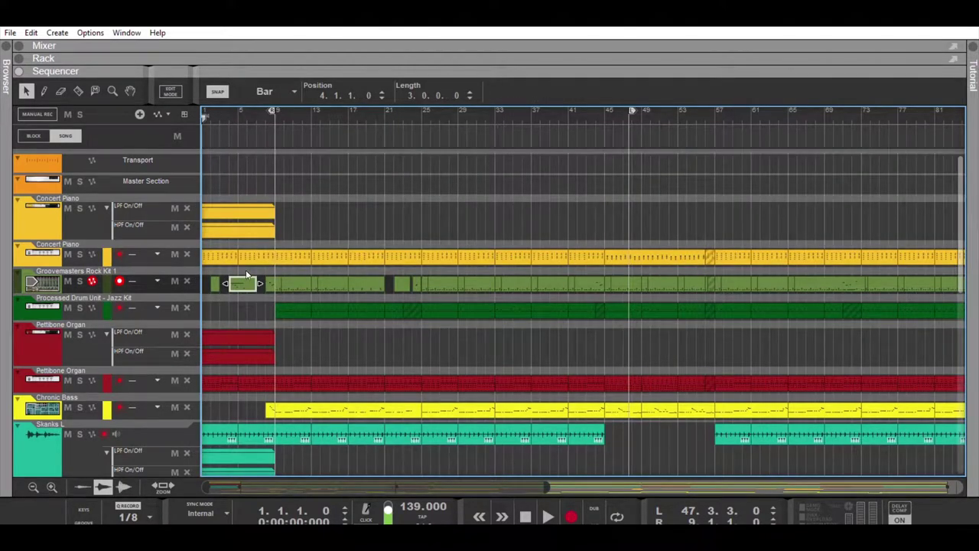
pyautogui.press('Delete')
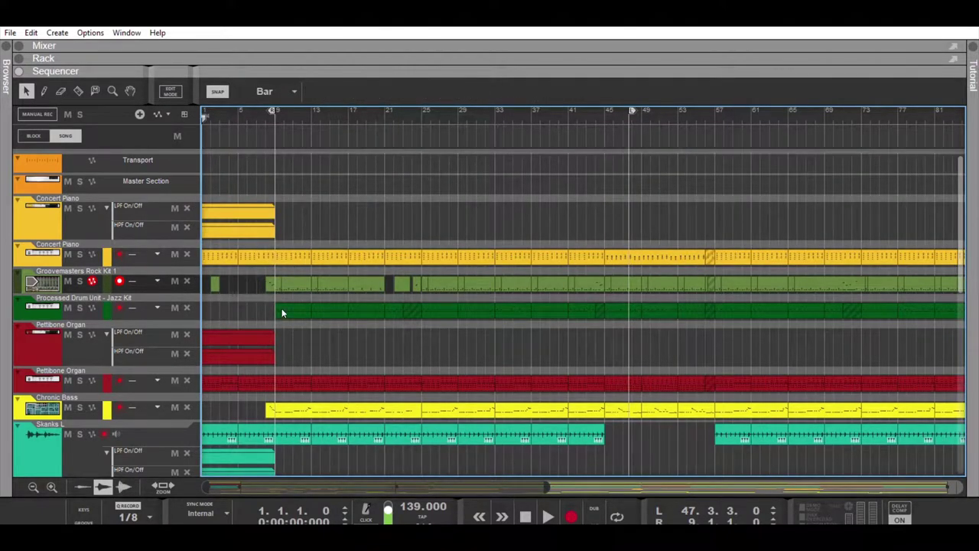
pyautogui.scroll(-15, 283, 318)
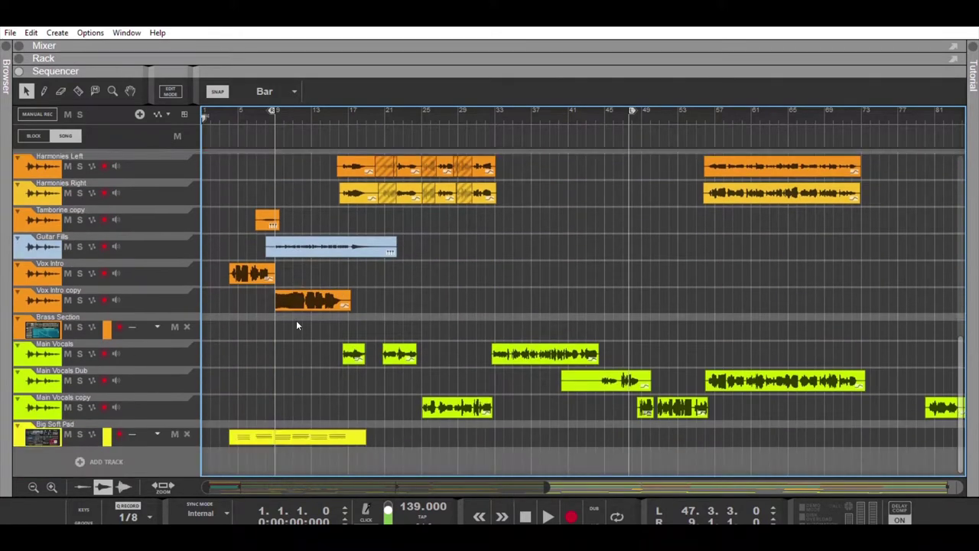
pyautogui.scroll(15, 297, 326)
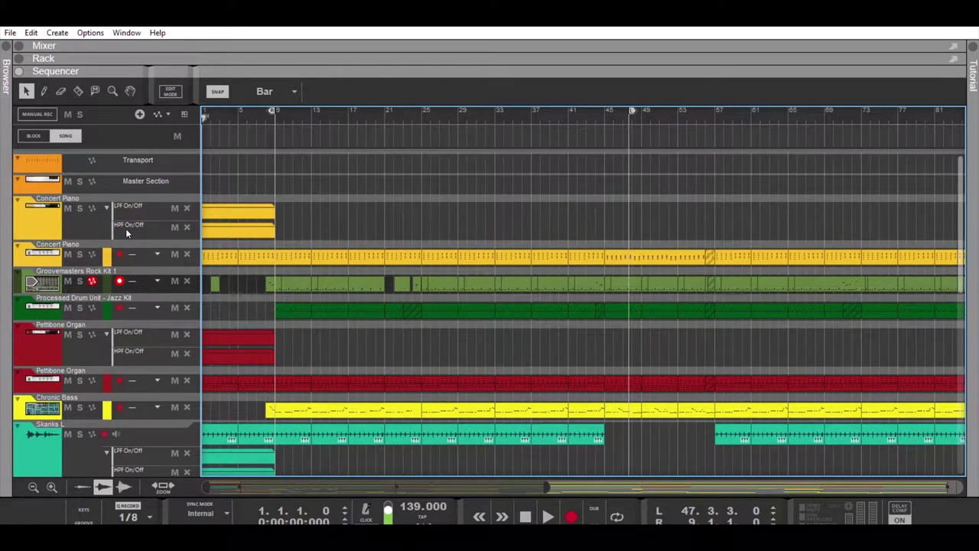
pyautogui.click(59, 89)
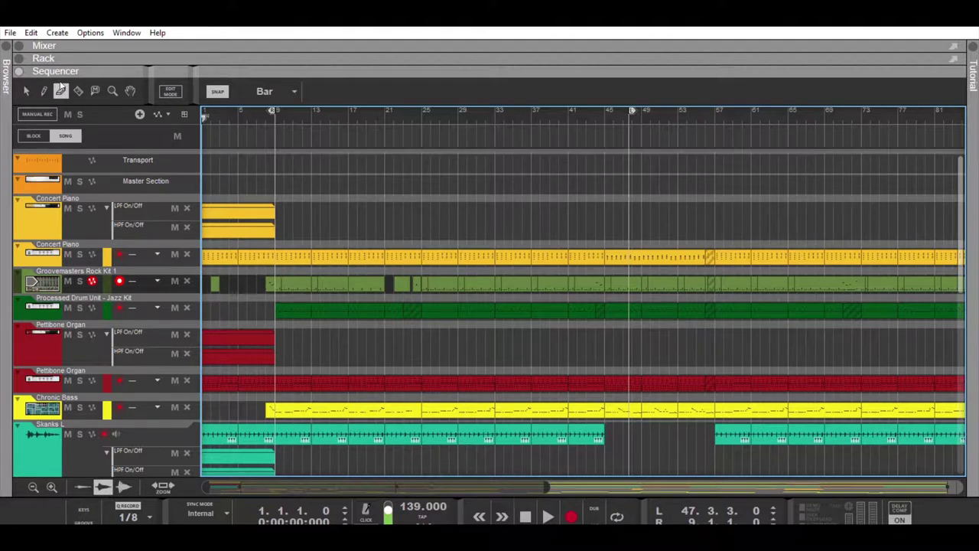
pyautogui.click(78, 90)
pyautogui.click(93, 88)
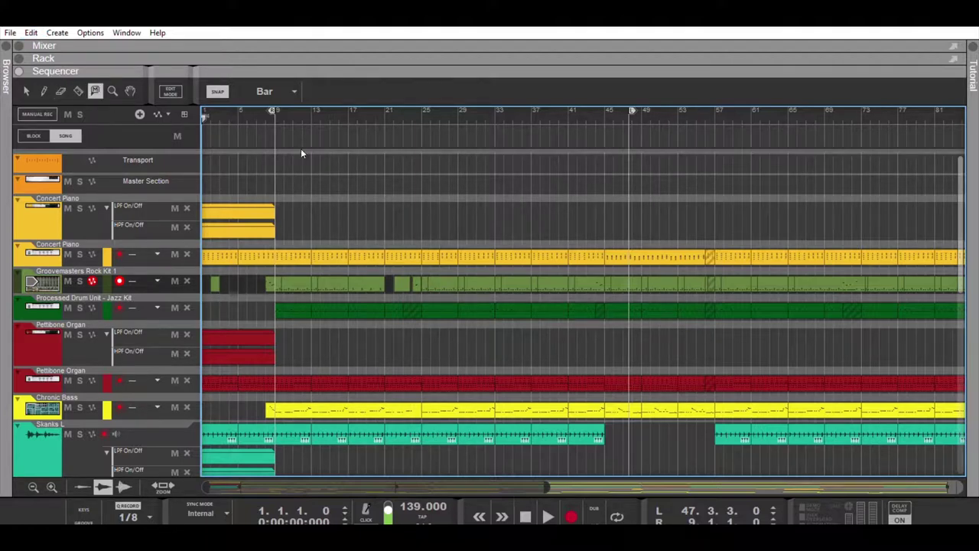
pyautogui.click(478, 256)
pyautogui.click(511, 256)
pyautogui.click(517, 283)
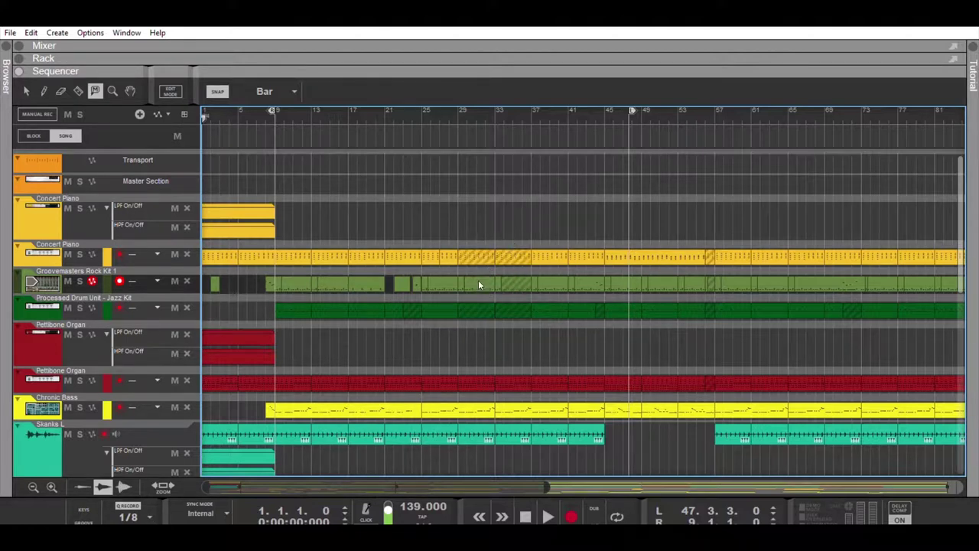
pyautogui.click(511, 303)
pyautogui.click(512, 283)
pyautogui.click(505, 256)
pyautogui.click(481, 255)
pyautogui.click(522, 253)
pyautogui.click(547, 253)
pyautogui.click(508, 253)
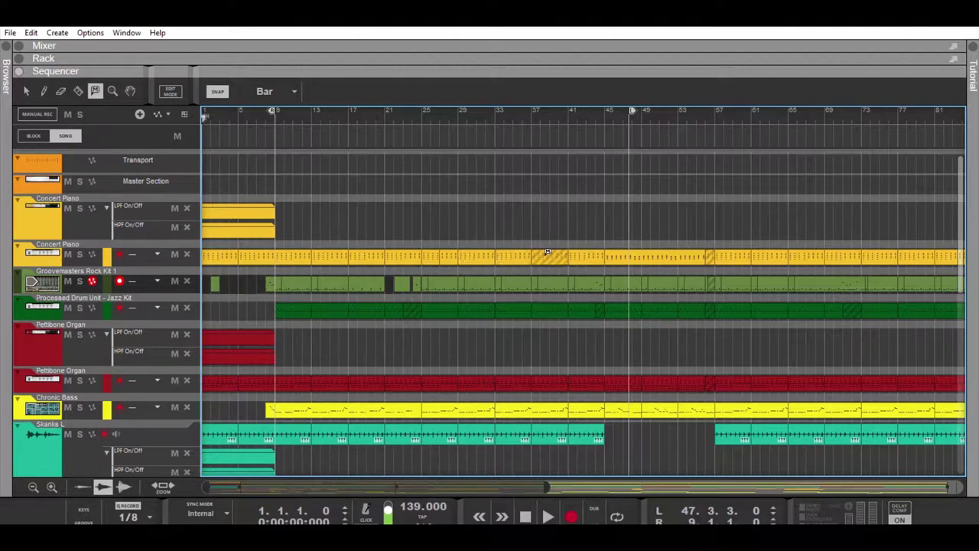
pyautogui.click(542, 253)
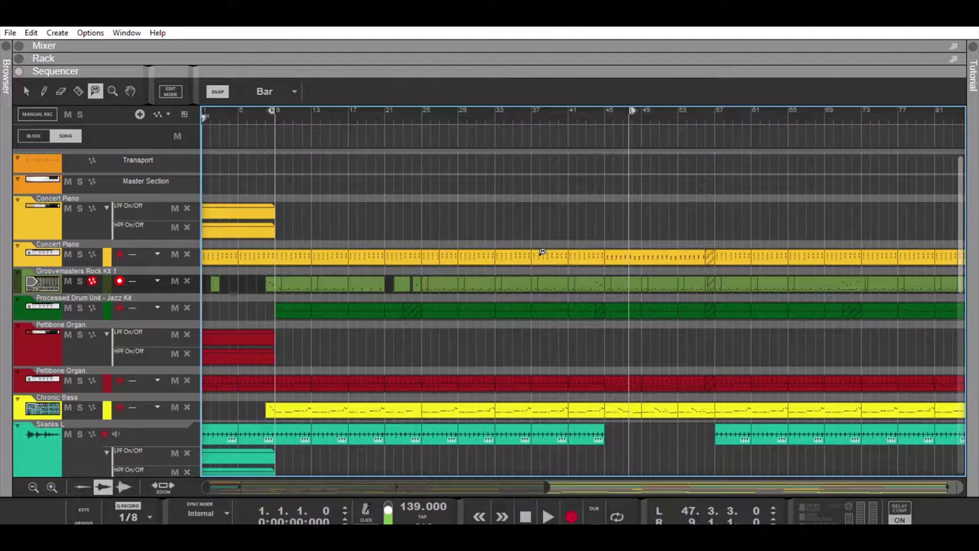
# Step: Zoom in on the arrangement with three clicks of the Magnify tool
pyautogui.click(112, 91)
pyautogui.click(332, 250)
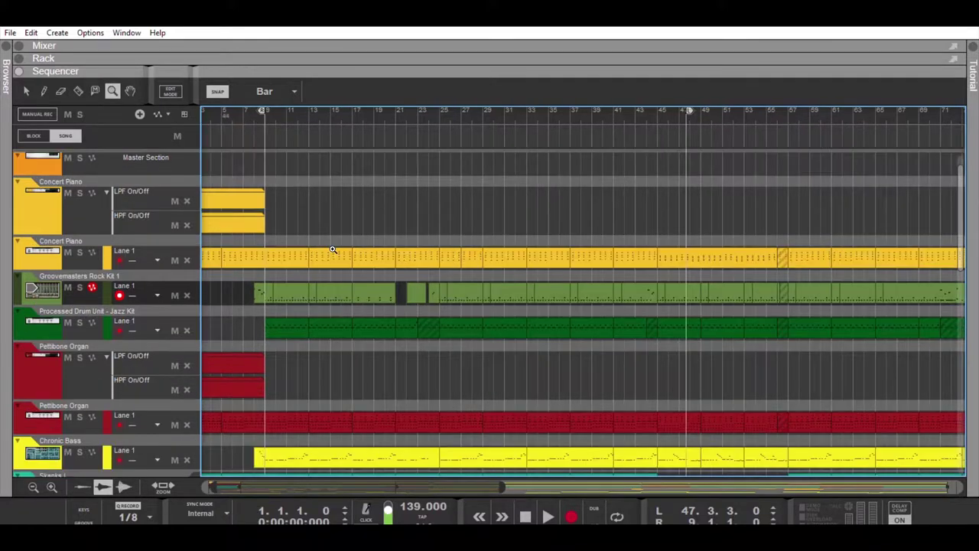
pyautogui.click(332, 249)
pyautogui.click(332, 249)
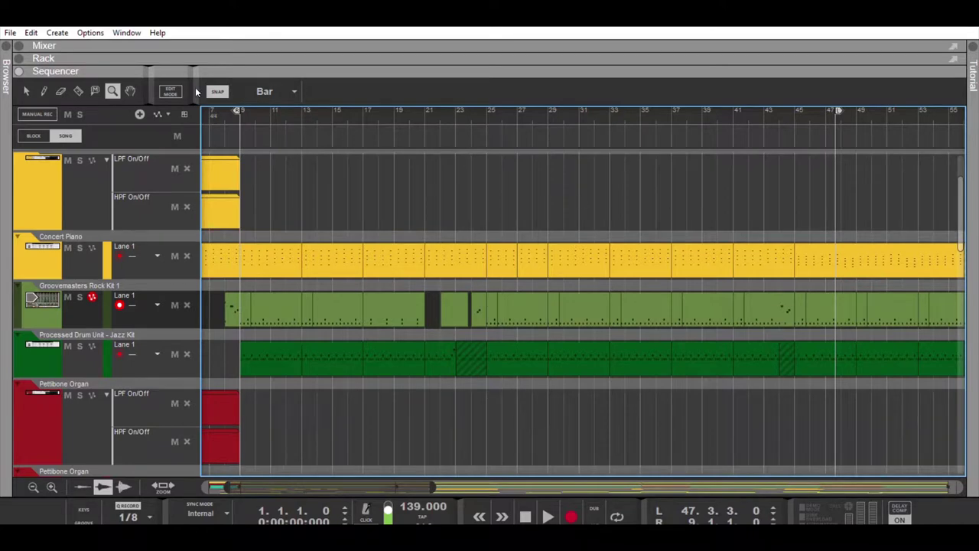
# Step: Adjust the track height and pan to the Skanks L, Skanks R and Tamborine tracks near bar 45
pyautogui.click(33, 484)
pyautogui.click(32, 484)
pyautogui.click(34, 484)
pyautogui.click(51, 484)
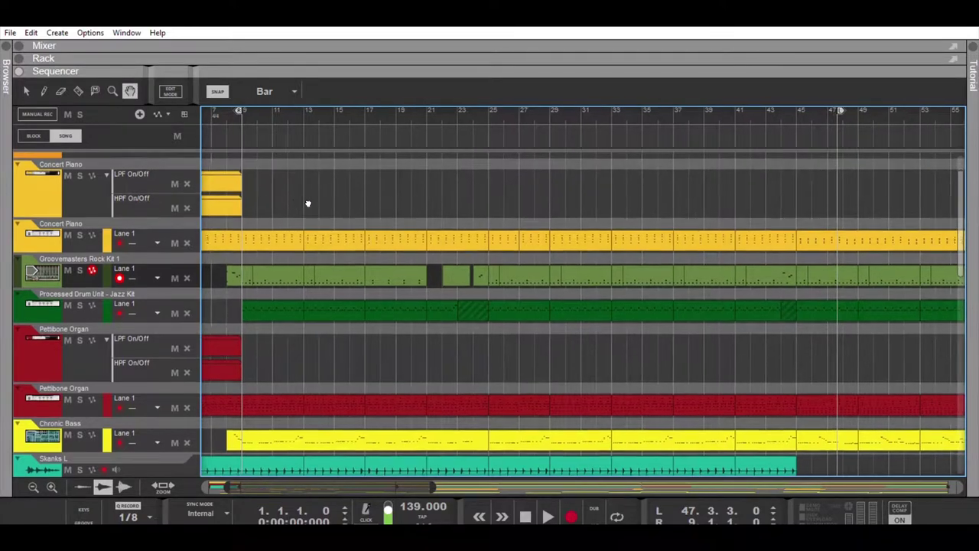
pyautogui.moveTo(308, 203); pyautogui.dragTo(276, 84)
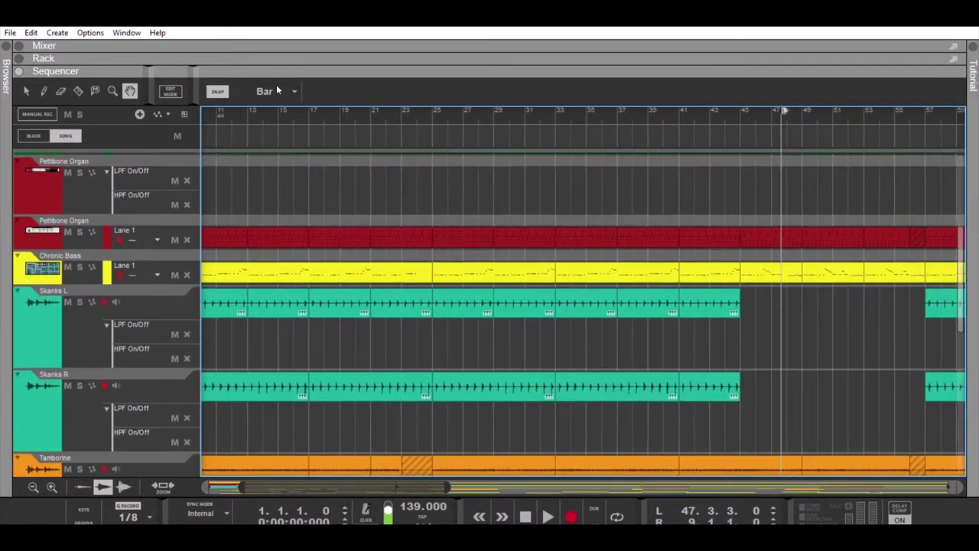
pyautogui.moveTo(533, 212); pyautogui.dragTo(564, 188)
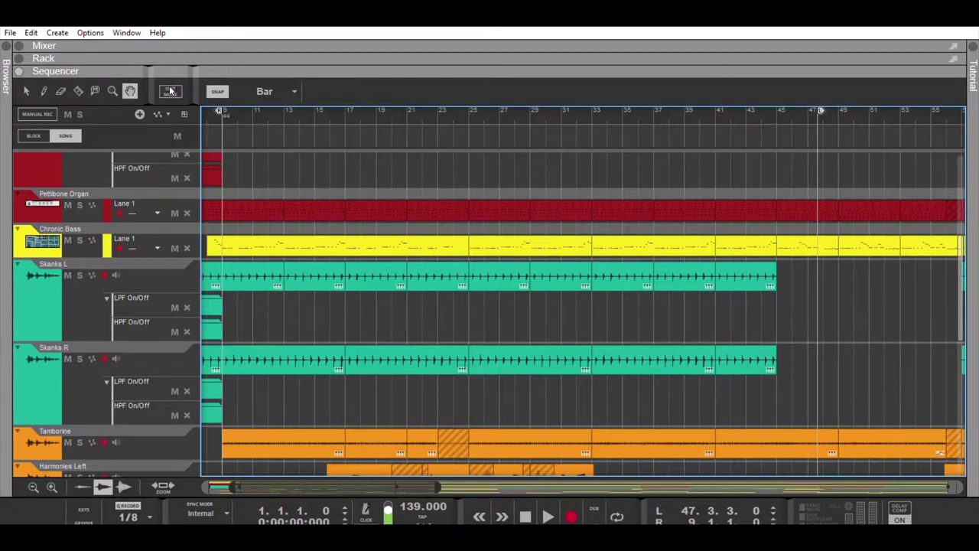
pyautogui.click(26, 89)
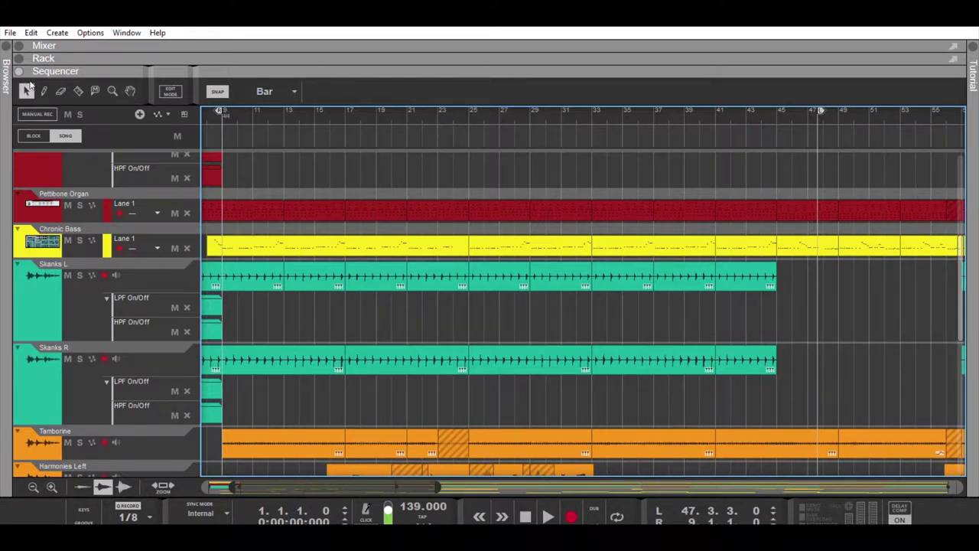
pyautogui.doubleClick(234, 195)
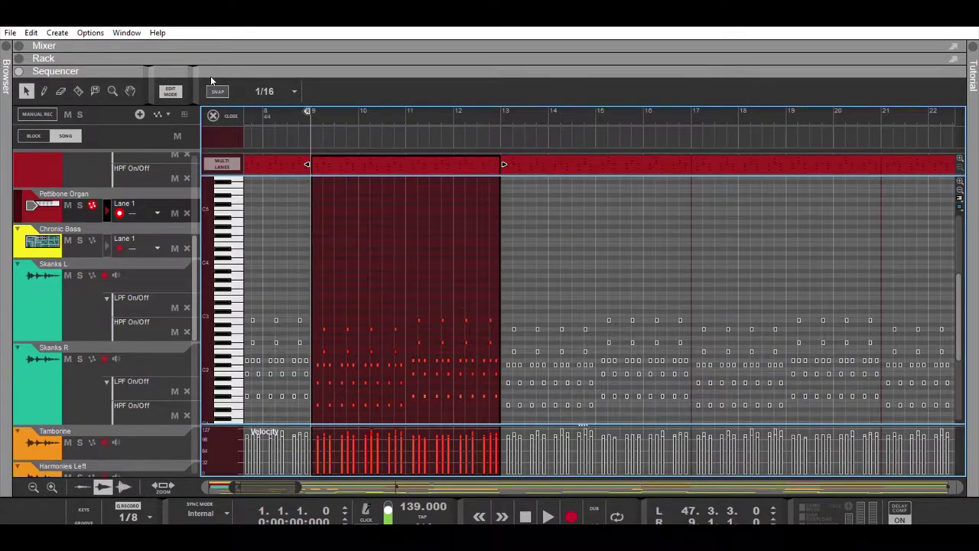
pyautogui.scroll(-5, 388, 309)
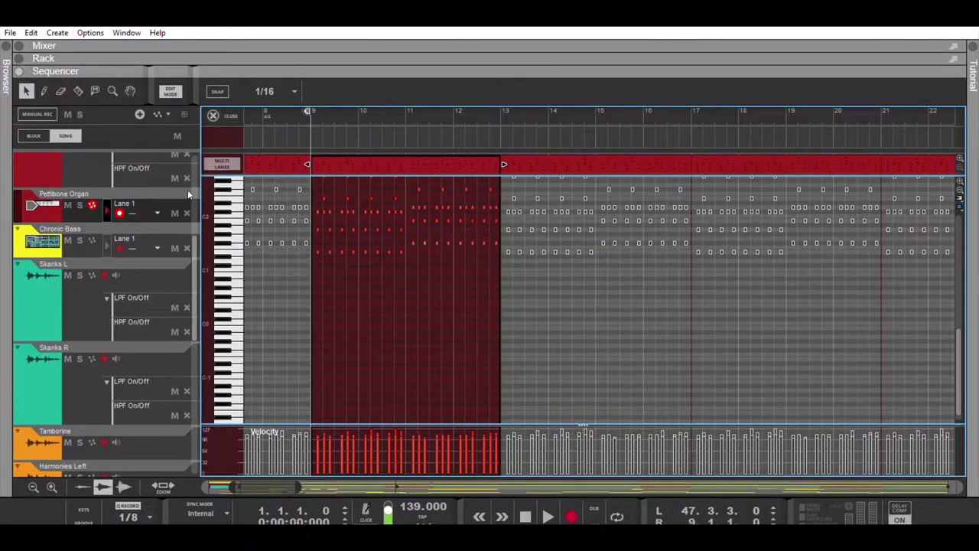
pyautogui.click(222, 115)
pyautogui.scroll(-3, 276, 321)
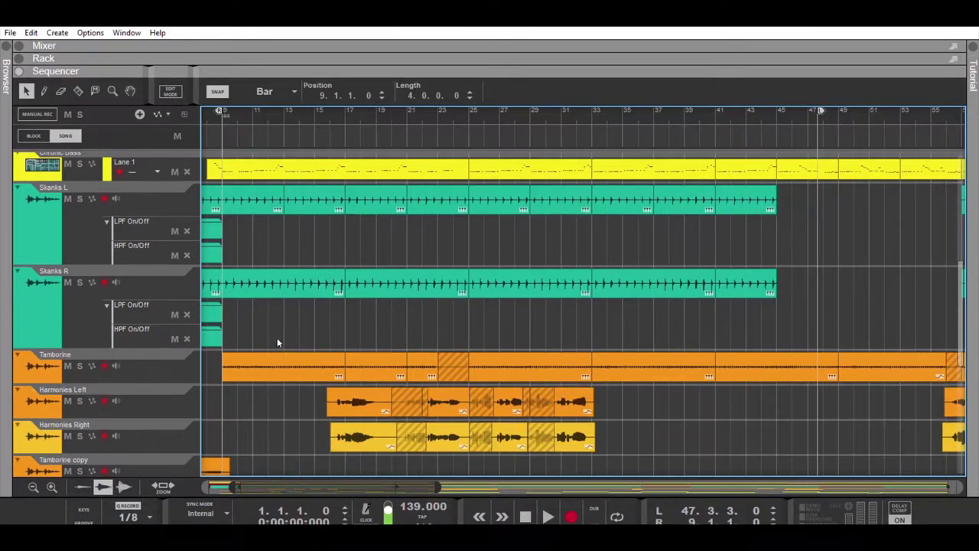
pyautogui.scroll(-1, 277, 342)
pyautogui.doubleClick(354, 364)
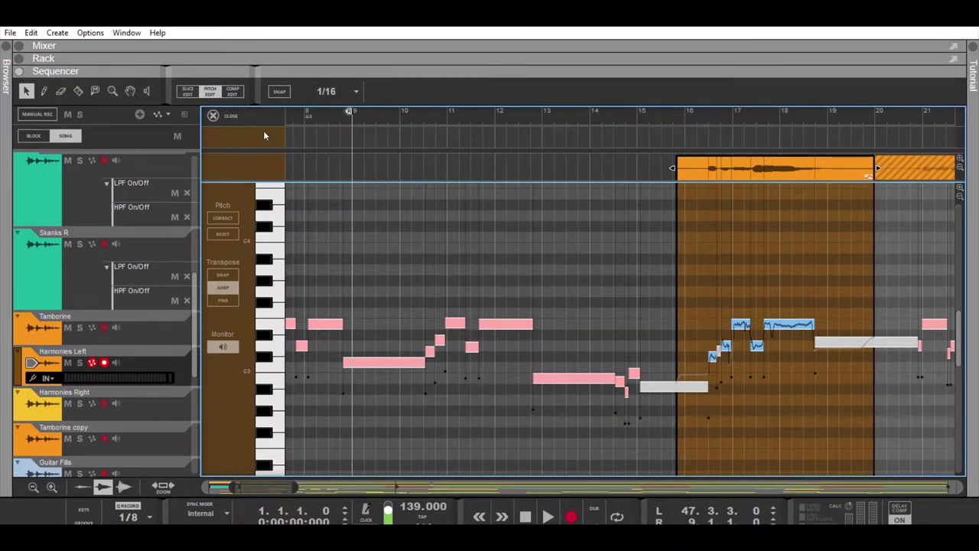
pyautogui.scroll(-2, 768, 321)
pyautogui.scroll(1, 749, 329)
pyautogui.scroll(1, 748, 328)
# Step: Close the pitch editor, zoom onto the Harmonies Left clip, select its marker and open Comp Edit
pyautogui.click(187, 90)
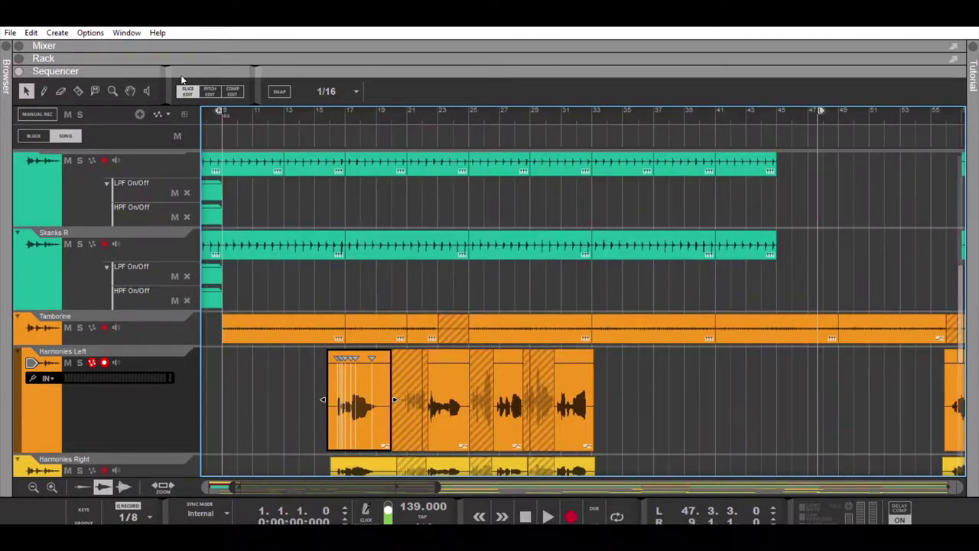
pyautogui.scroll(-1, 355, 381)
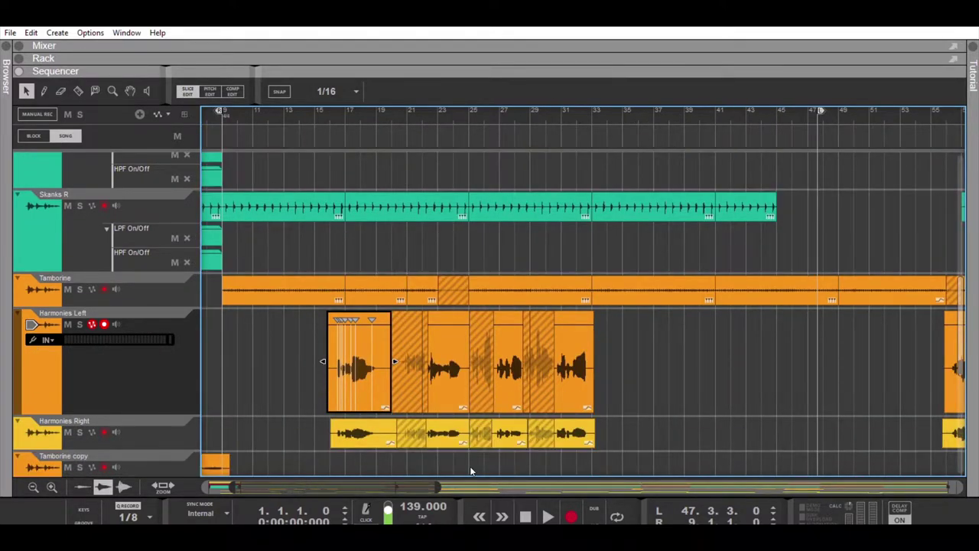
pyautogui.moveTo(440, 486); pyautogui.dragTo(297, 487)
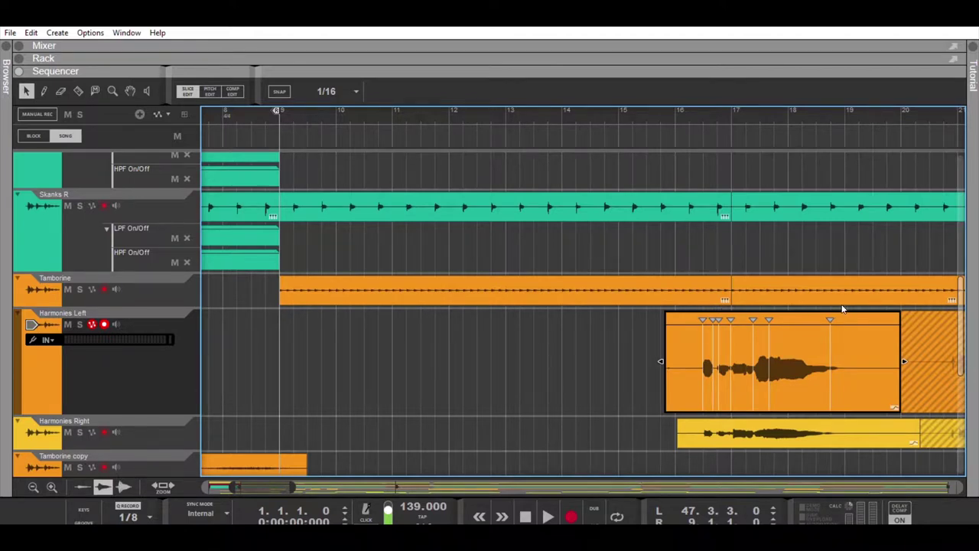
pyautogui.moveTo(842, 309); pyautogui.dragTo(664, 370)
pyautogui.moveTo(690, 318)
pyautogui.mouseDown()
pyautogui.moveTo(895, 348)
pyautogui.moveTo(707, 336)
pyautogui.mouseUp()
pyautogui.click(233, 91)
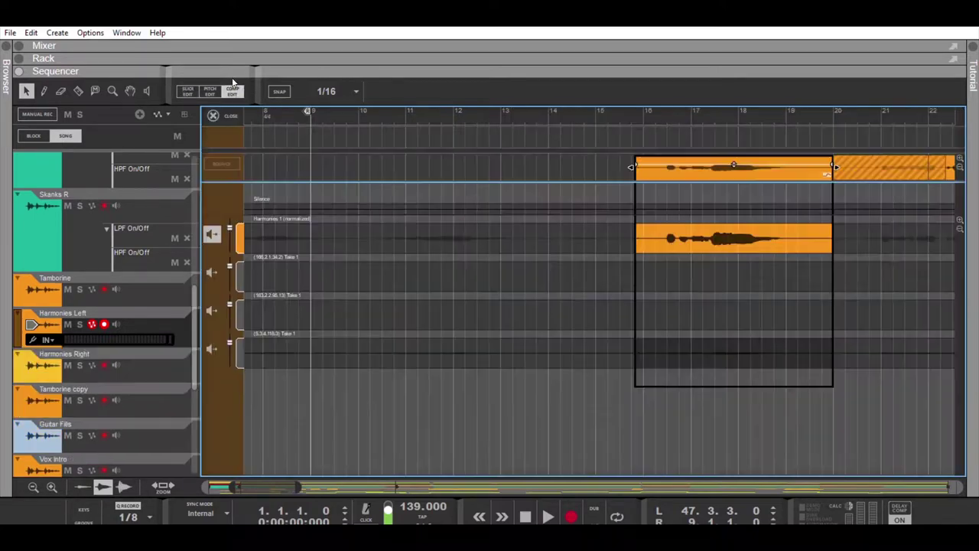
# Step: Try the second and third takes, revert to Harmonies 1 (normalized), then close the comping lanes
pyautogui.click(213, 271)
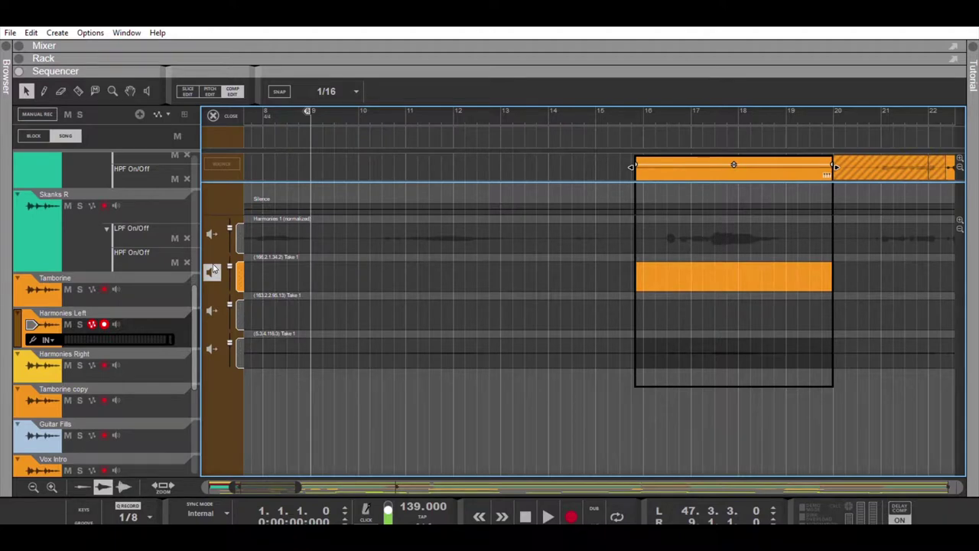
pyautogui.click(212, 310)
pyautogui.click(213, 231)
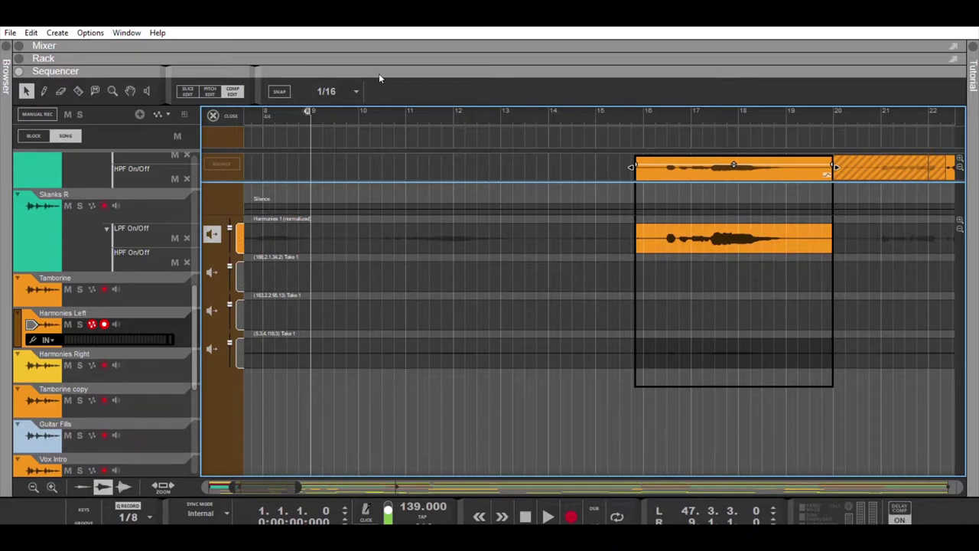
pyautogui.click(220, 114)
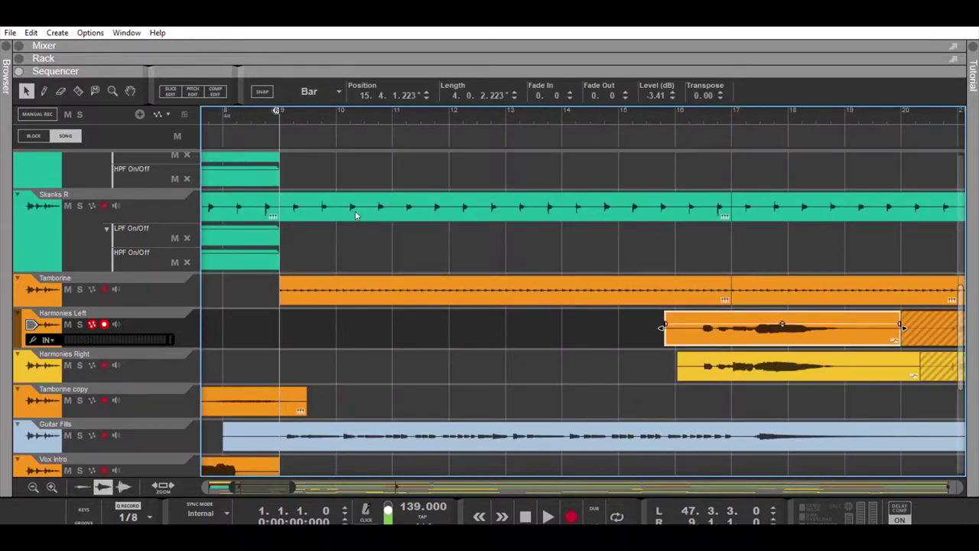
# Step: Toggle grid snapping on and off, then move the Concert Piano filter clip freely without snap
pyautogui.moveTo(228, 487); pyautogui.dragTo(205, 486)
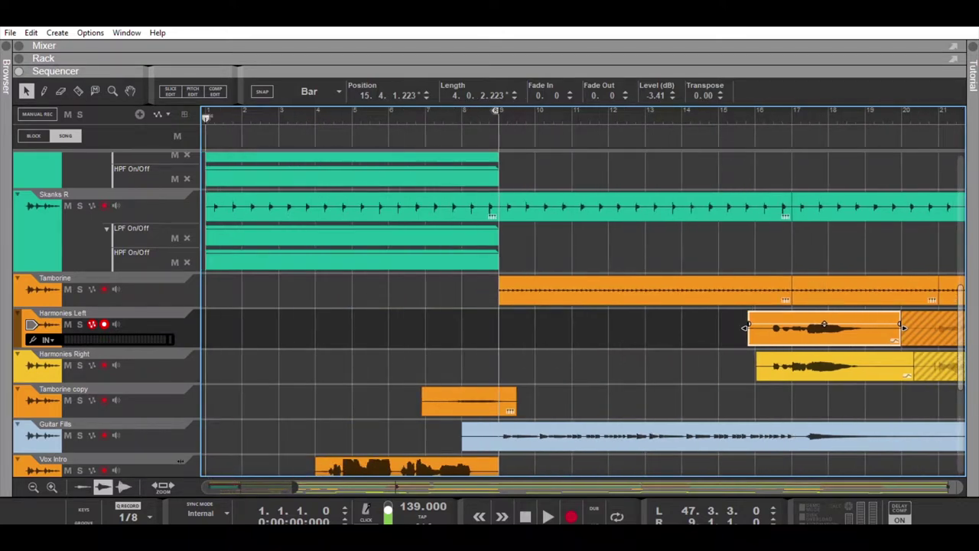
pyautogui.click(262, 92)
pyautogui.scroll(4, 494, 275)
pyautogui.scroll(5, 494, 276)
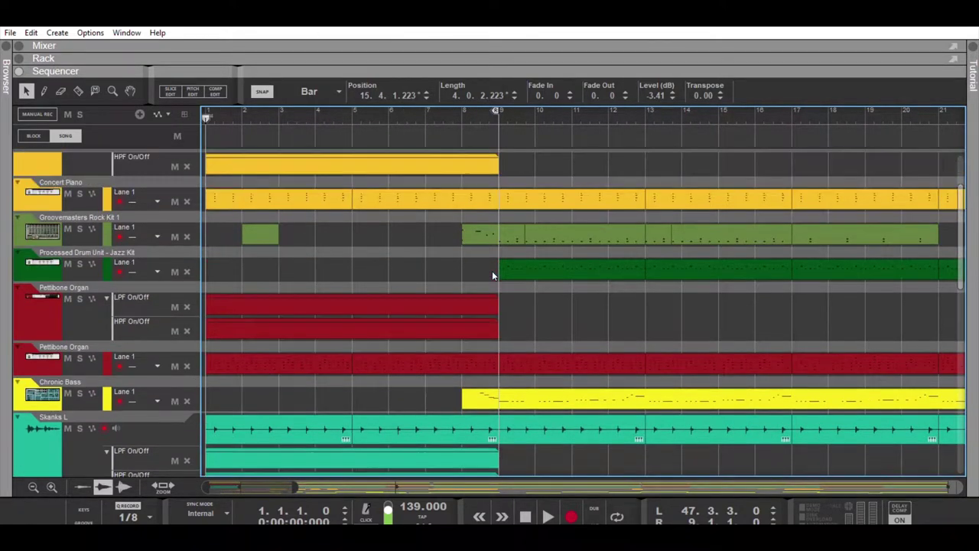
pyautogui.click(267, 88)
pyautogui.scroll(2, 312, 182)
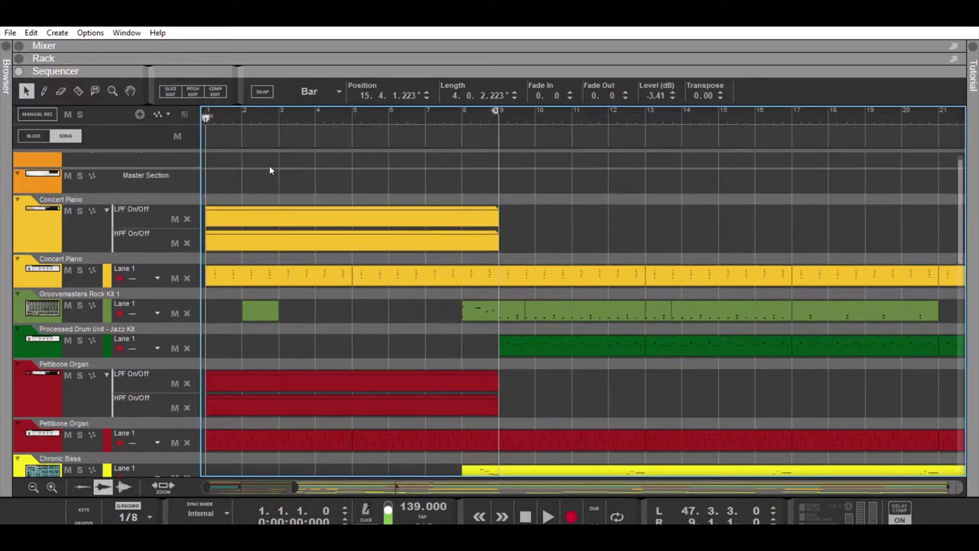
pyautogui.moveTo(335, 205); pyautogui.dragTo(276, 199)
# Step: With snap on, move the LPF automation clip to bar 2, then to 2.3 in half-bar steps
pyautogui.click(239, 91)
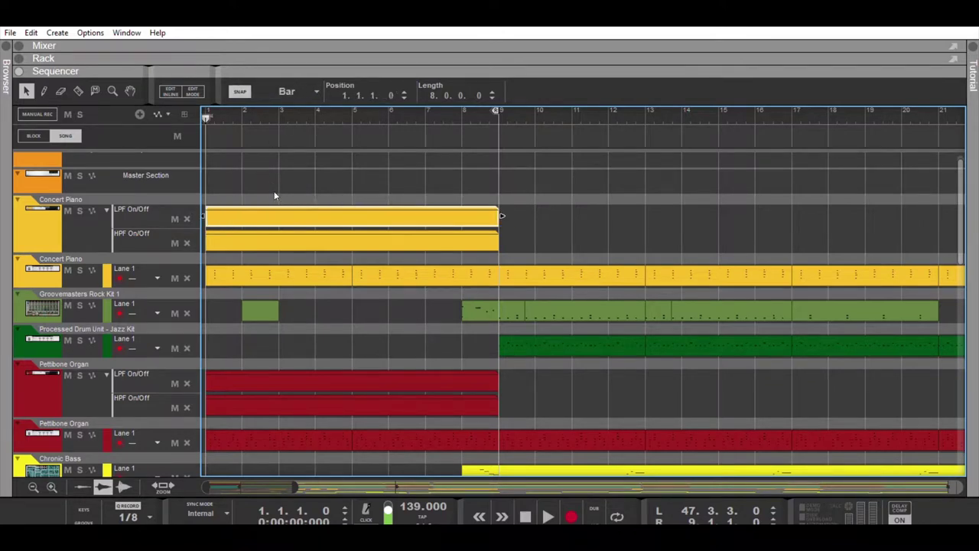
pyautogui.moveTo(280, 216); pyautogui.dragTo(229, 219)
pyautogui.hotkey('ctrl', '2')
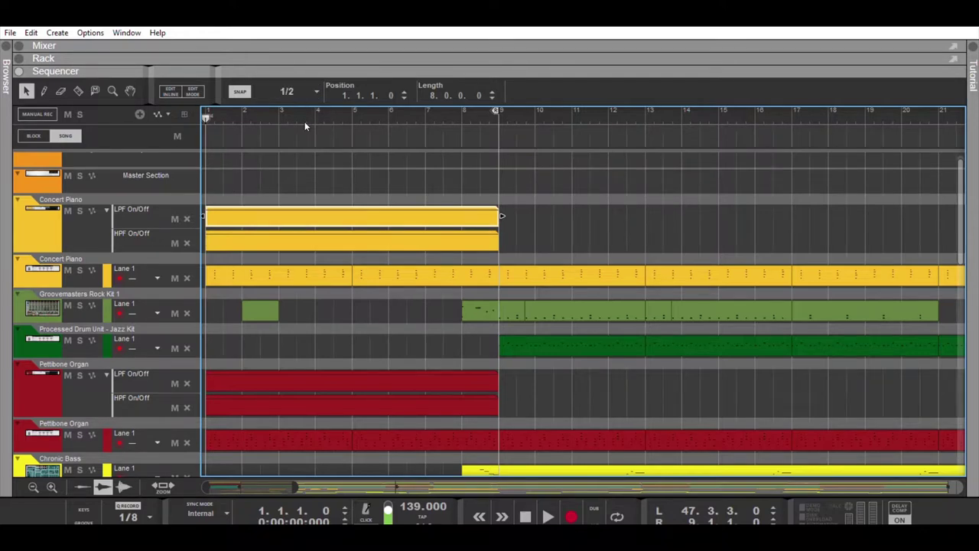
pyautogui.moveTo(279, 212); pyautogui.dragTo(217, 215)
# Step: Use 1/4 snap to move the LPF clip to bar 2 and back to bar 1, then nudge it at 1/8
pyautogui.click(285, 141)
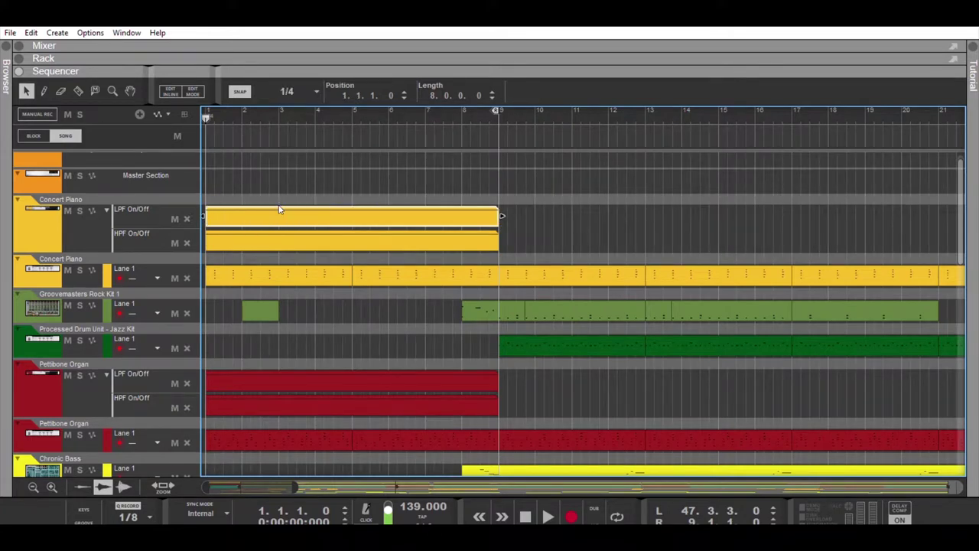
pyautogui.moveTo(282, 208); pyautogui.dragTo(314, 217)
pyautogui.moveTo(328, 217); pyautogui.dragTo(282, 217)
pyautogui.hotkey('ctrl', 'Down')
pyautogui.moveTo(278, 208); pyautogui.dragTo(236, 211)
pyautogui.scroll(4, 295, 96)
pyautogui.scroll(2, 122, 198)
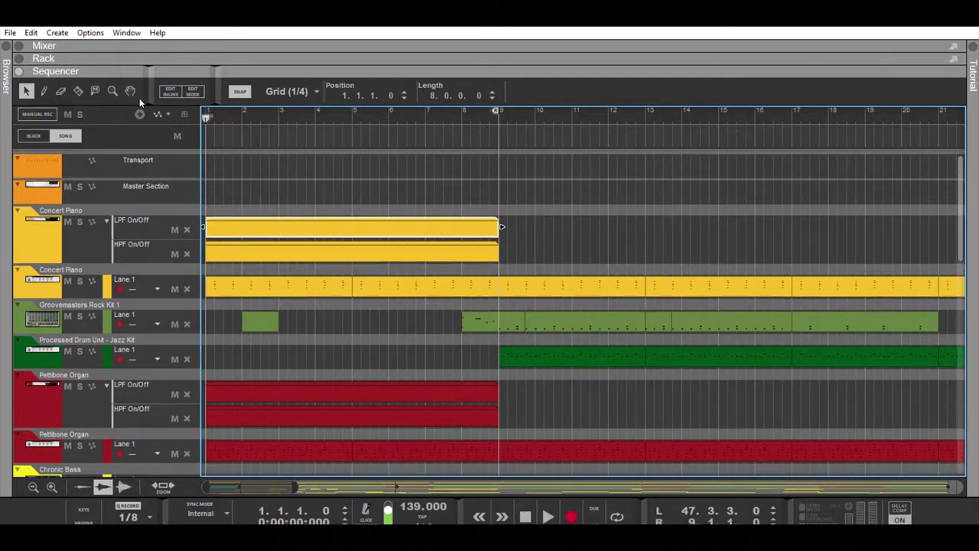
pyautogui.click(76, 101)
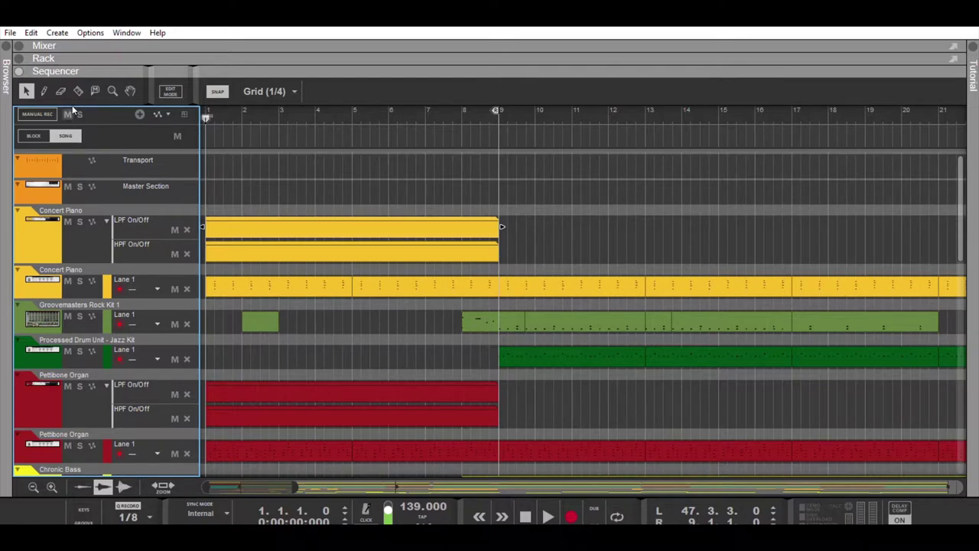
pyautogui.click(80, 221)
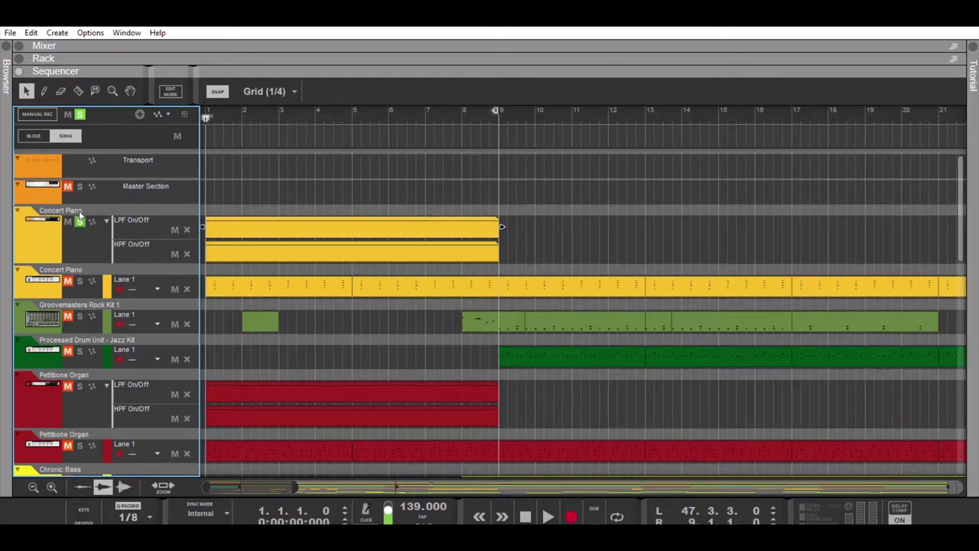
pyautogui.click(79, 220)
pyautogui.click(67, 220)
pyautogui.click(67, 221)
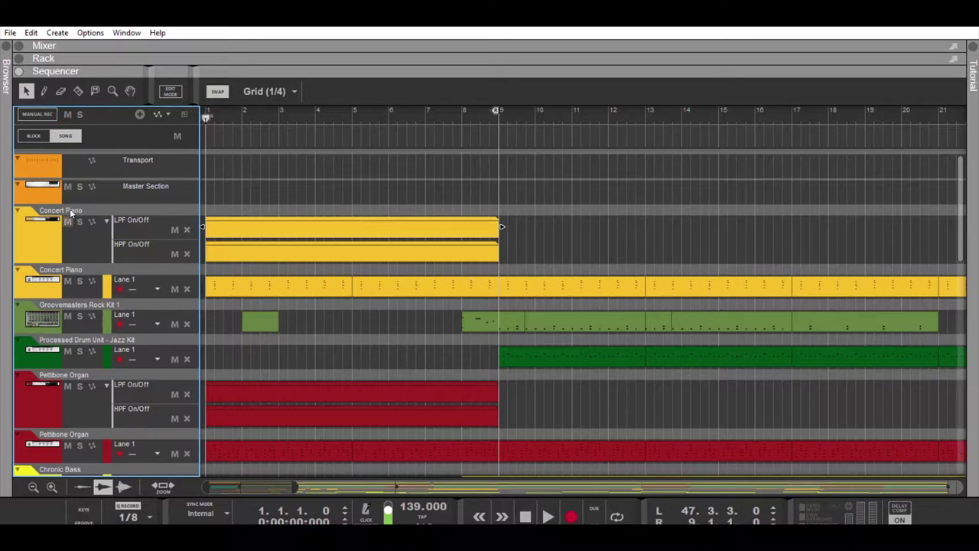
pyautogui.click(67, 220)
pyautogui.click(67, 220)
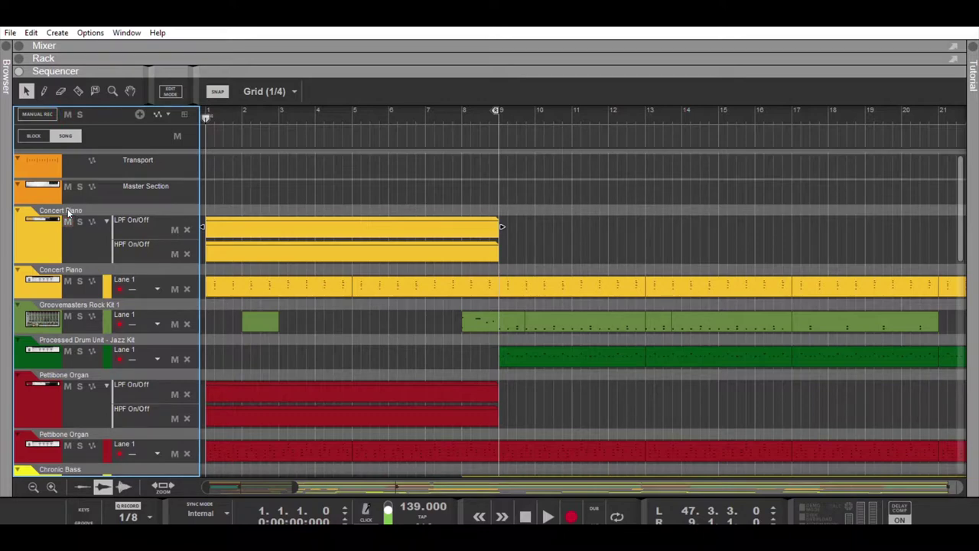
pyautogui.click(216, 46)
pyautogui.click(231, 46)
pyautogui.click(231, 58)
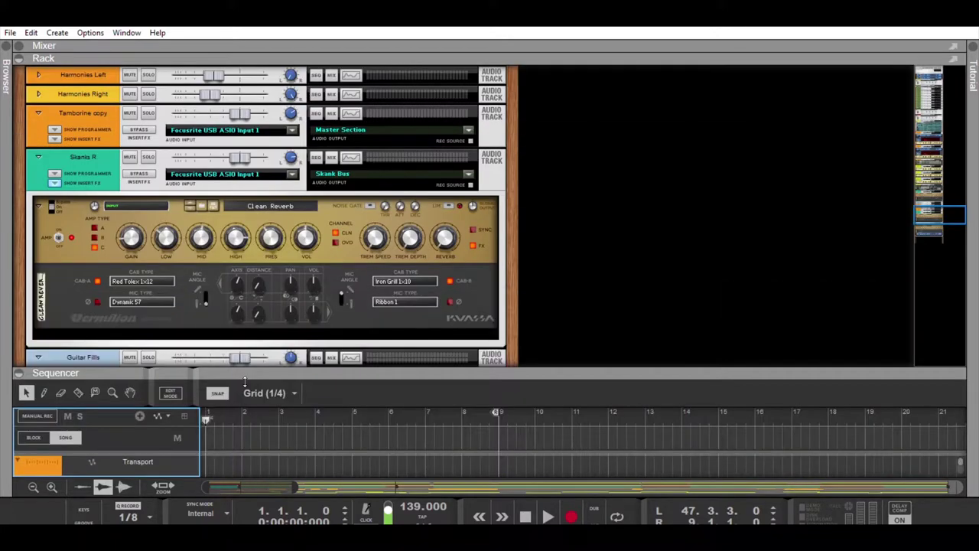
pyautogui.moveTo(244, 369); pyautogui.dragTo(212, 38)
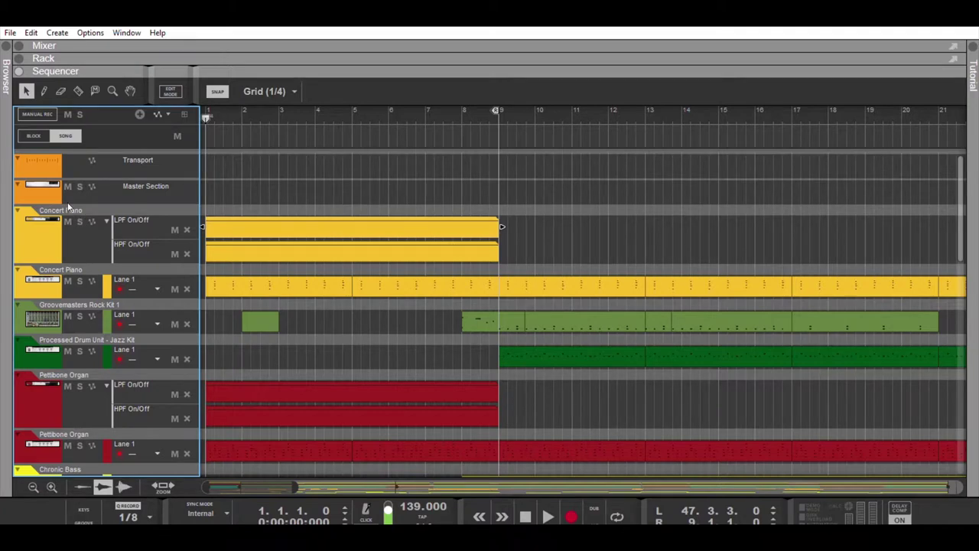
# Step: Select and record-arm the Pettibone Organ, Chronic Bass, Processed Drum Unit and Groovemasters Rock Kit 1 tracks
pyautogui.scroll(-1, 68, 202)
pyautogui.scroll(1, 67, 202)
pyautogui.scroll(-2, 70, 242)
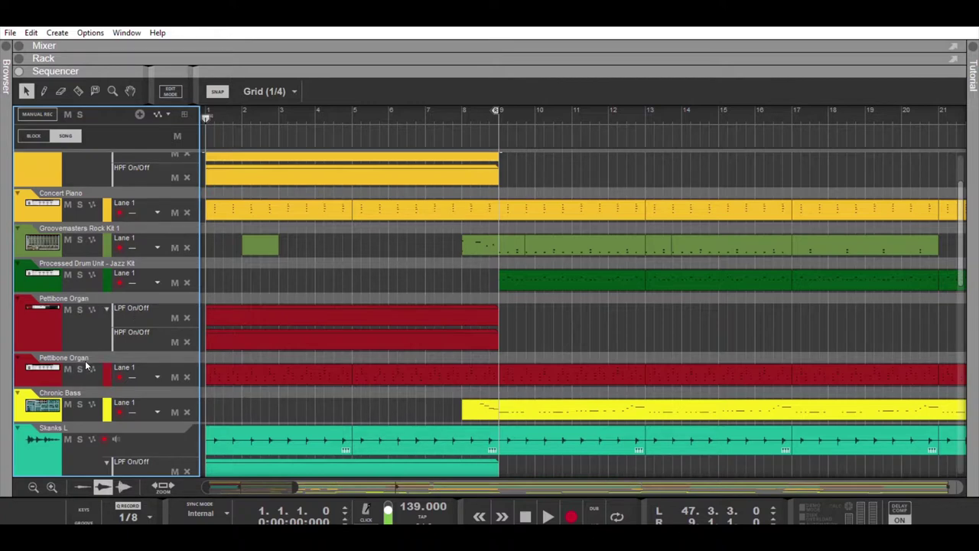
pyautogui.click(121, 370)
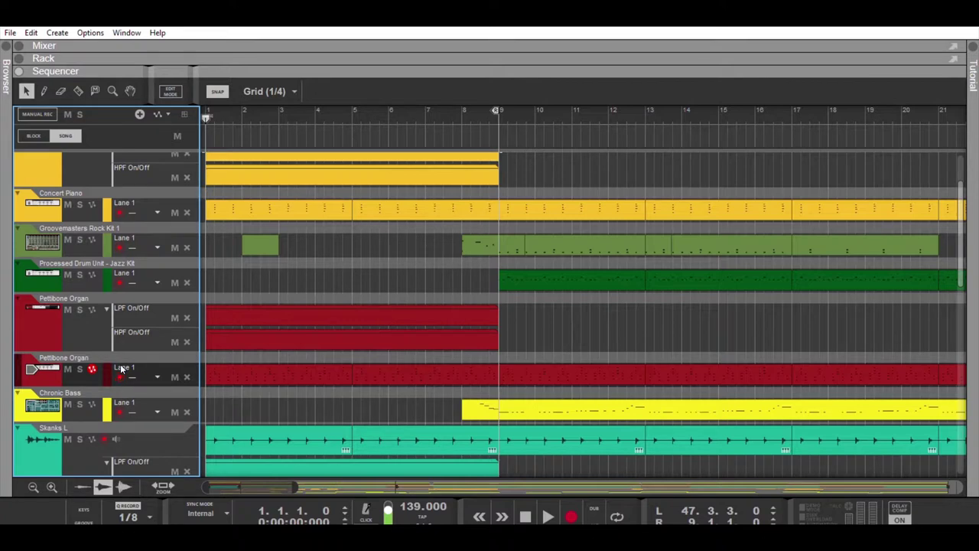
pyautogui.click(120, 398)
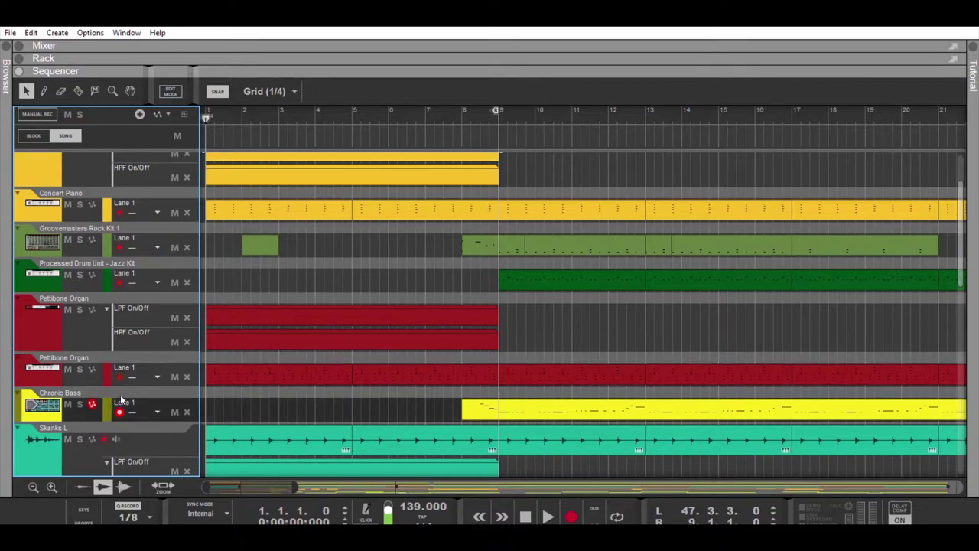
pyautogui.click(124, 277)
pyautogui.click(120, 244)
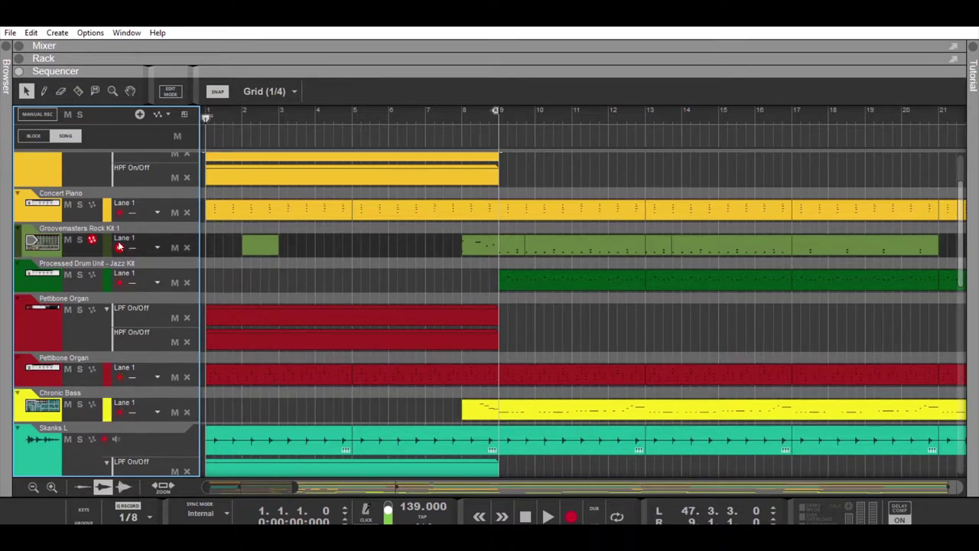
pyautogui.click(119, 266)
# Step: Adjust track lane heights with the vertical zoom buttons, then show large waveforms inside audio clips
pyautogui.scroll(3, 133, 266)
pyautogui.scroll(-9, 135, 270)
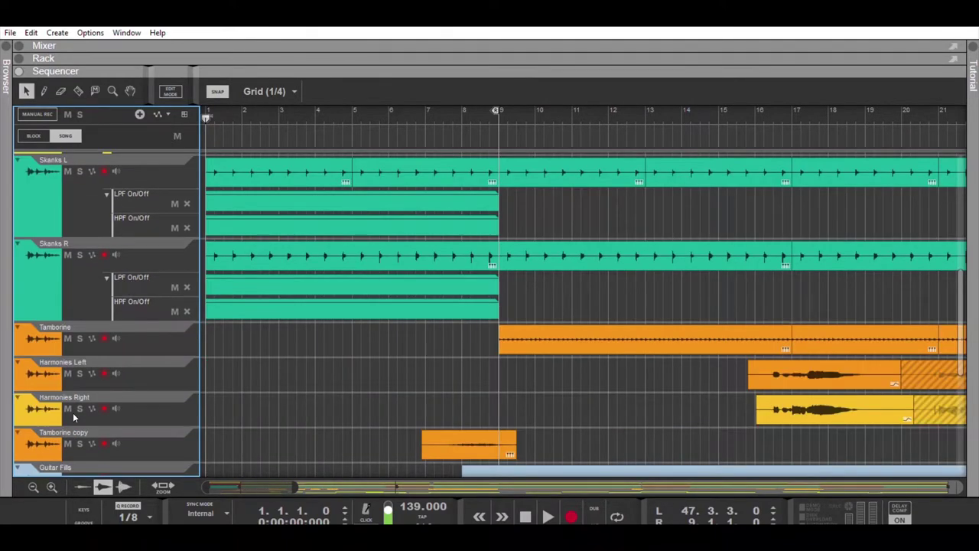
pyautogui.click(32, 482)
pyautogui.click(32, 482)
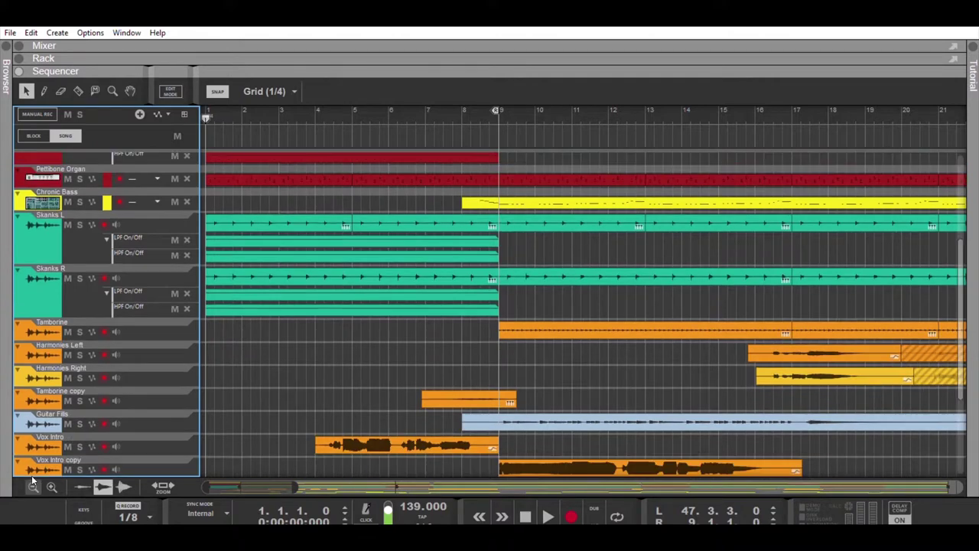
pyautogui.click(55, 472)
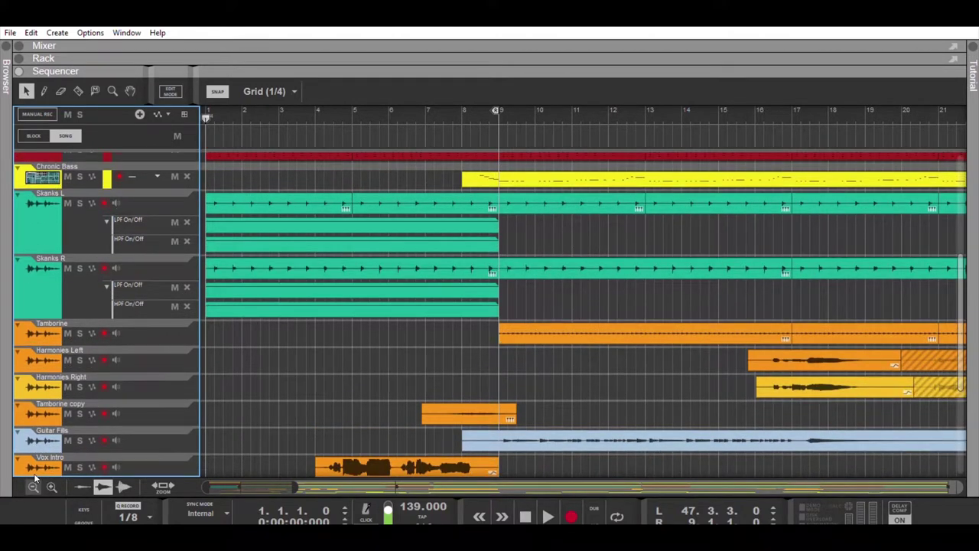
pyautogui.click(34, 473)
pyautogui.click(33, 473)
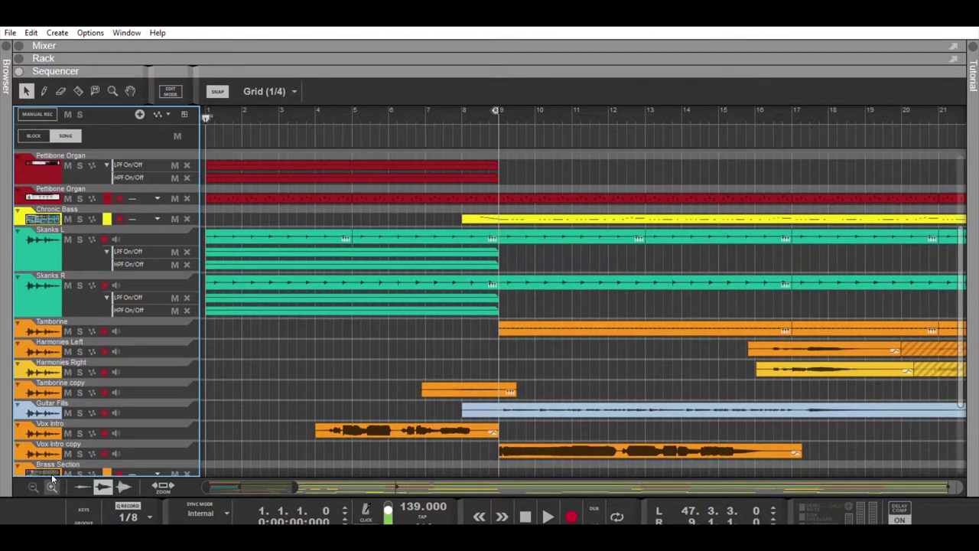
pyautogui.click(47, 474)
pyautogui.click(47, 474)
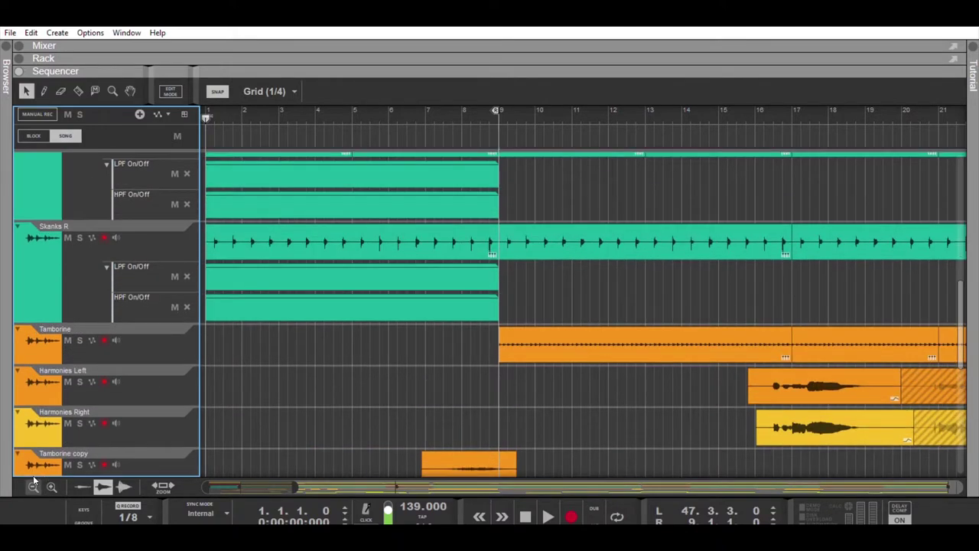
pyautogui.click(33, 480)
pyautogui.click(33, 481)
pyautogui.click(50, 480)
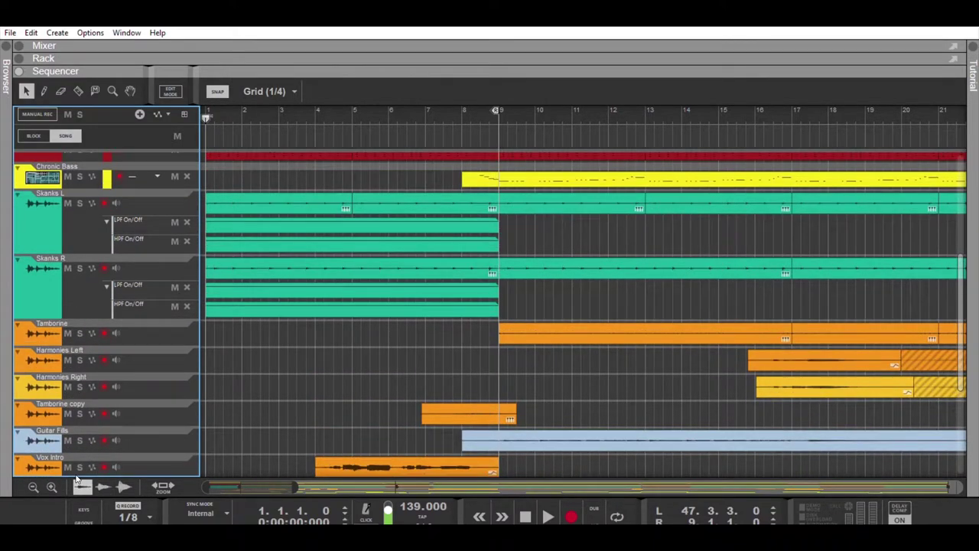
pyautogui.click(123, 487)
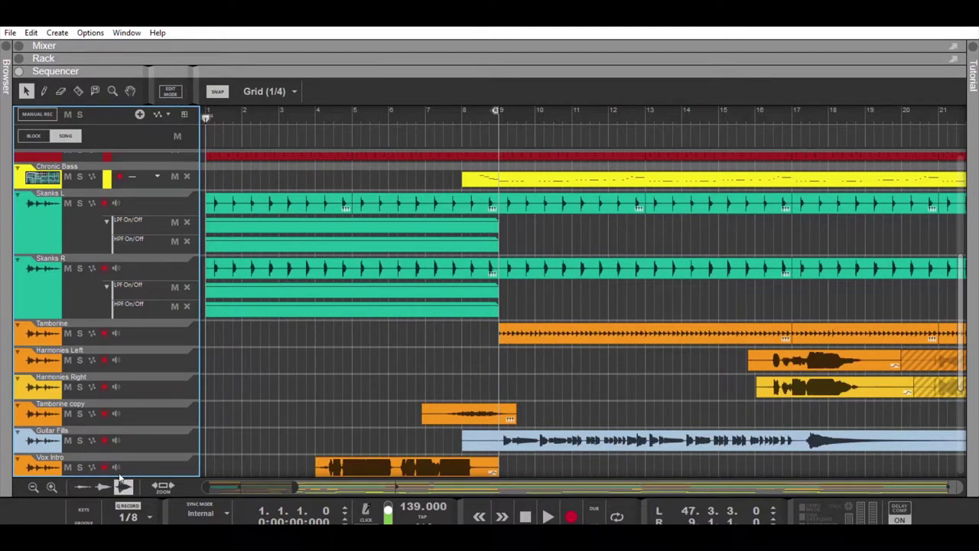
# Step: Return clip waveforms to normal size and zoom the timeline out to the whole song
pyautogui.click(103, 484)
pyautogui.click(156, 479)
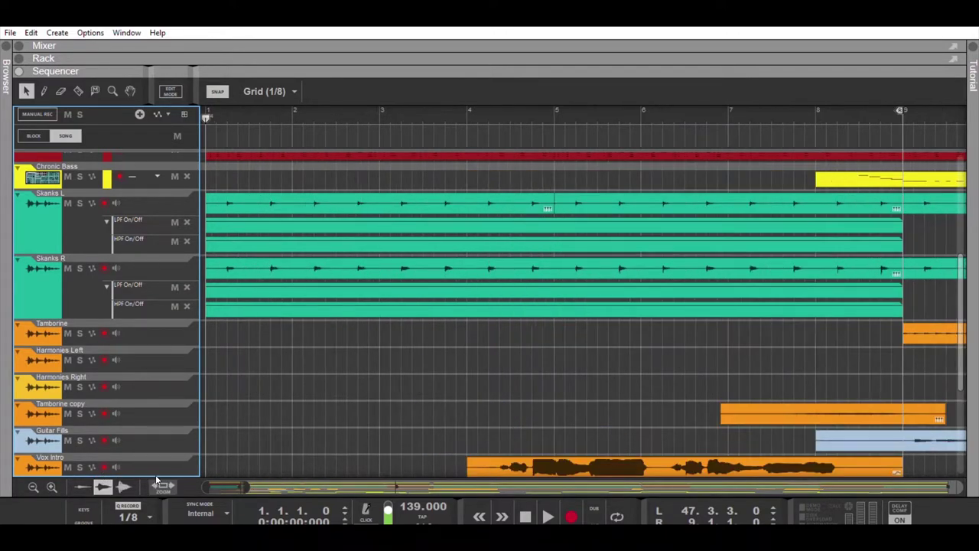
pyautogui.click(156, 479)
pyautogui.click(156, 479)
pyautogui.click(157, 479)
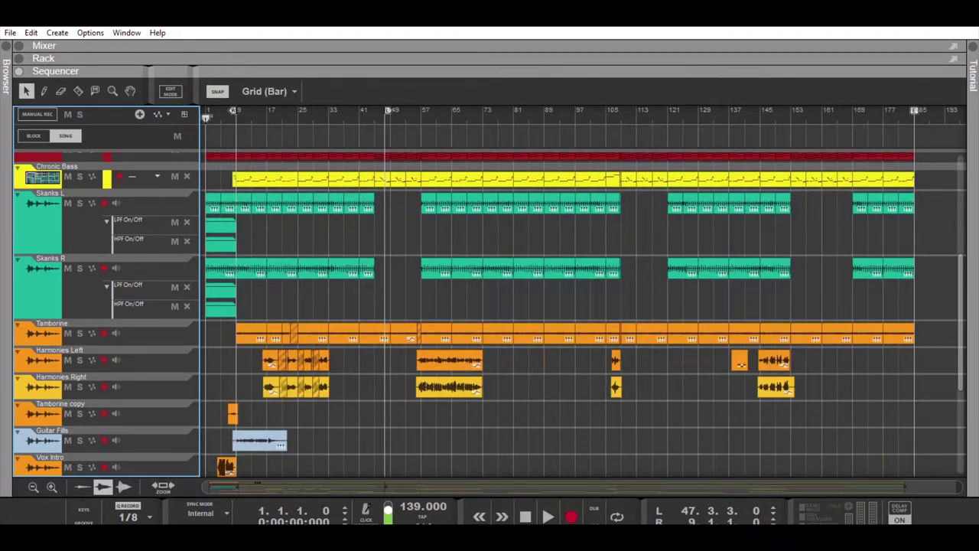
# Step: Drag the navigator bar and its edge so the arrangement spans about bars 49–173
pyautogui.hscroll(10, 581, 306)
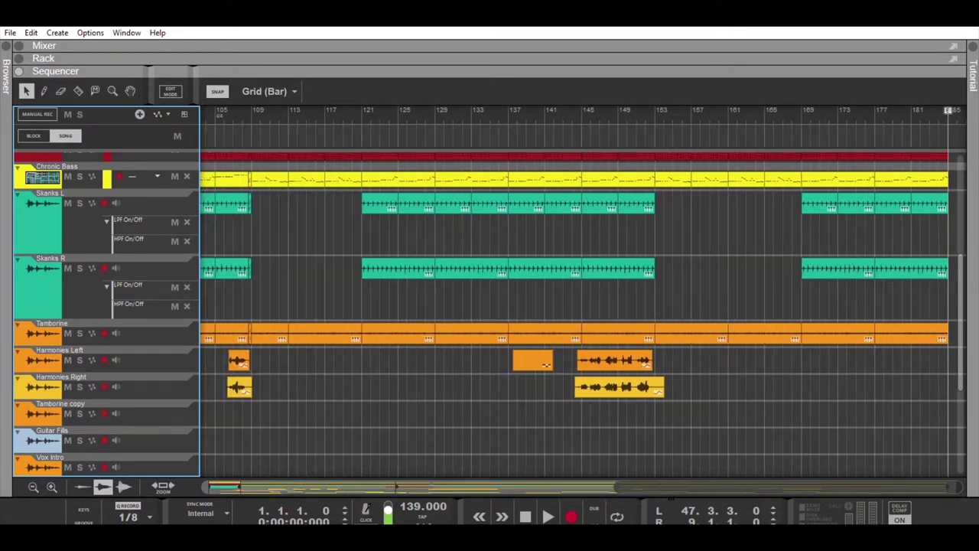
pyautogui.moveTo(704, 483); pyautogui.dragTo(483, 484)
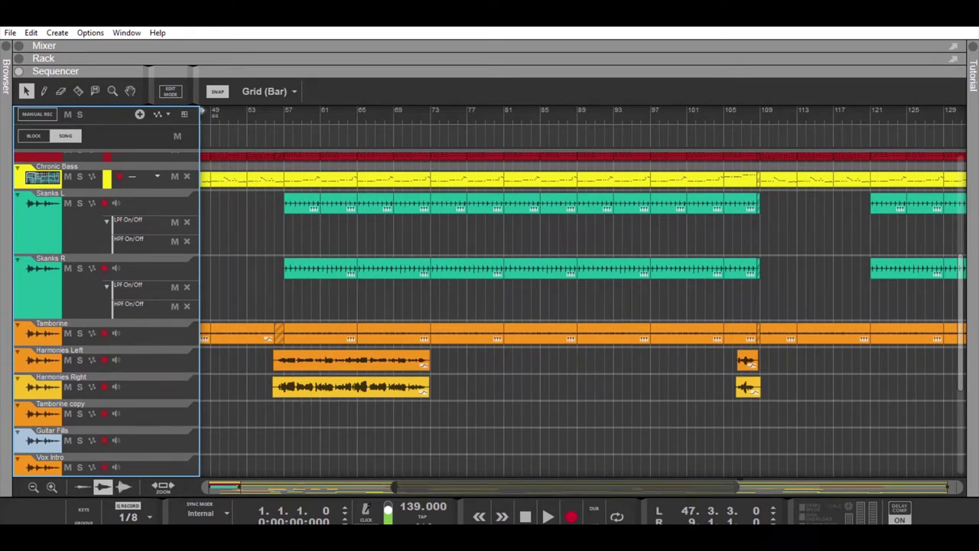
pyautogui.moveTo(739, 481); pyautogui.dragTo(886, 457)
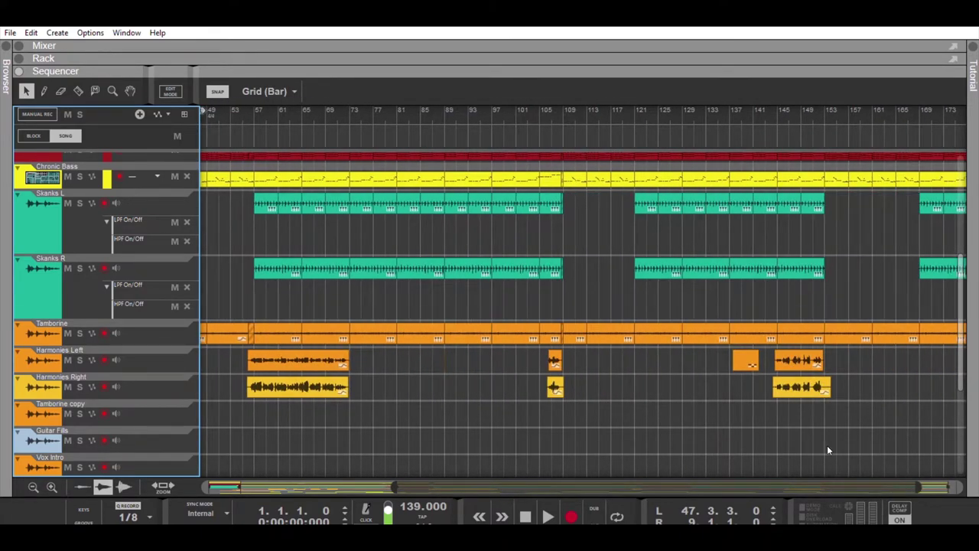
pyautogui.scroll(-1, 328, 467)
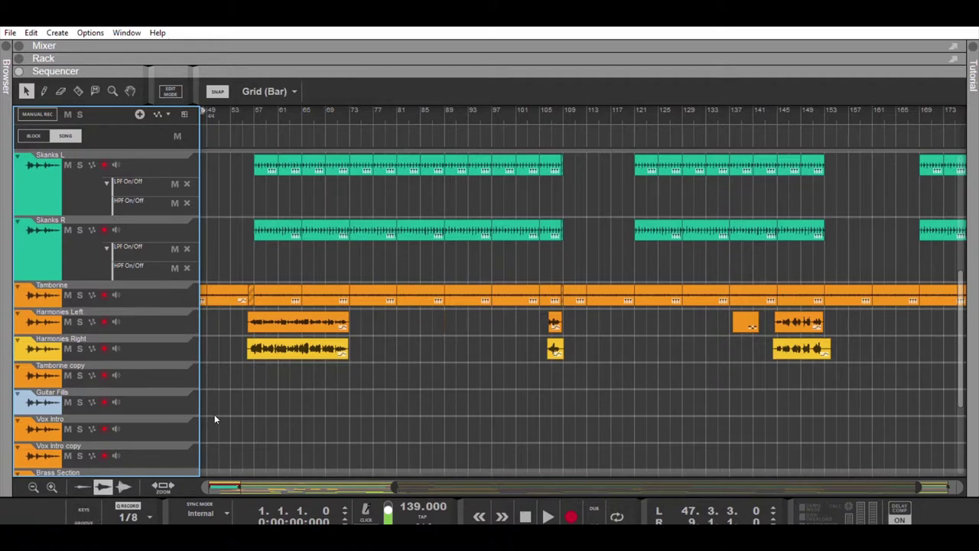
# Step: Step the Q Record quantize value from 1/16 through 1/8 to 1/4
pyautogui.scroll(-2, 214, 414)
pyautogui.scroll(1, 203, 427)
pyautogui.scroll(3, 212, 421)
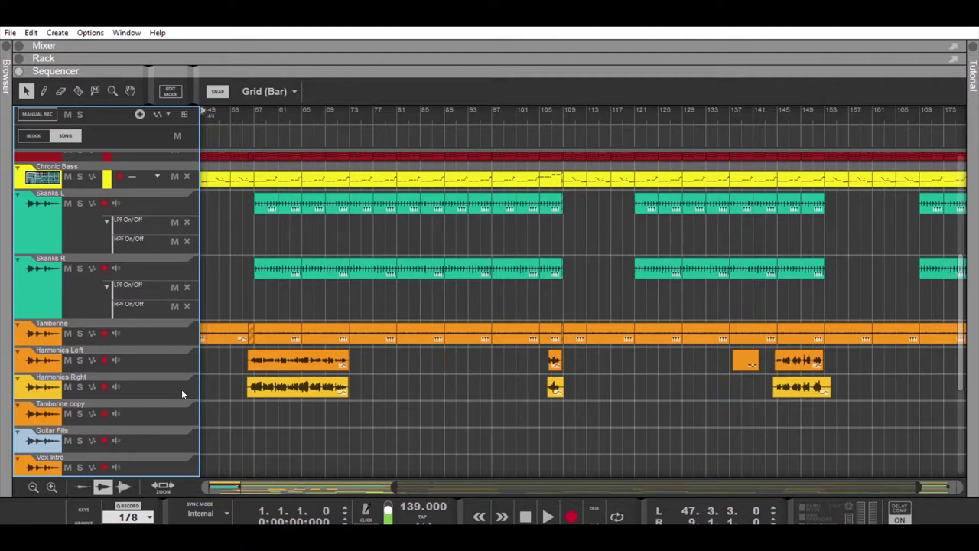
pyautogui.click(265, 419)
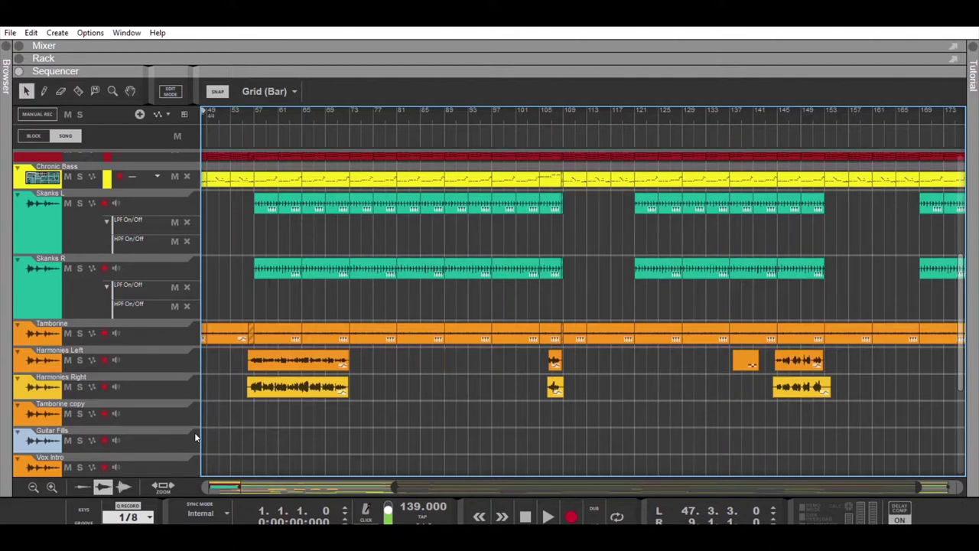
pyautogui.press('Down')
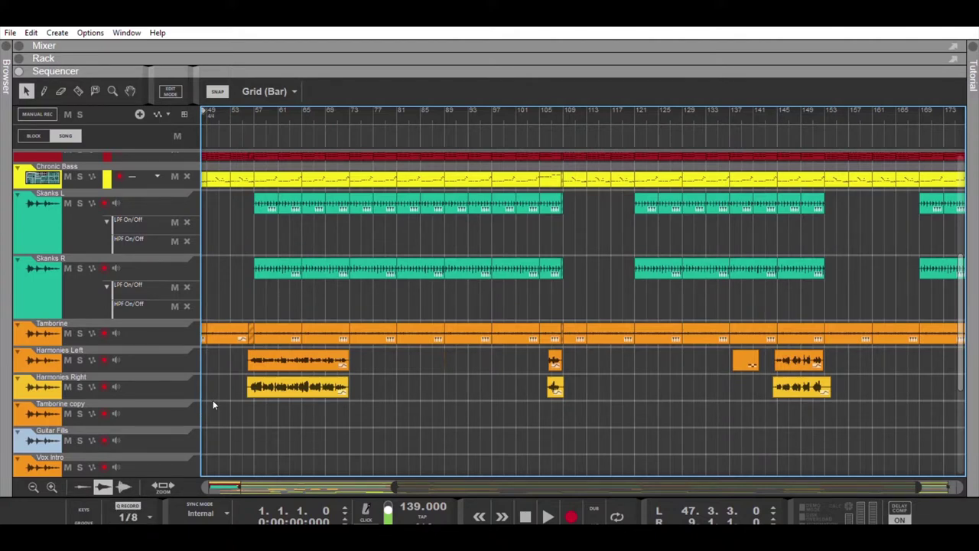
pyautogui.click(127, 517)
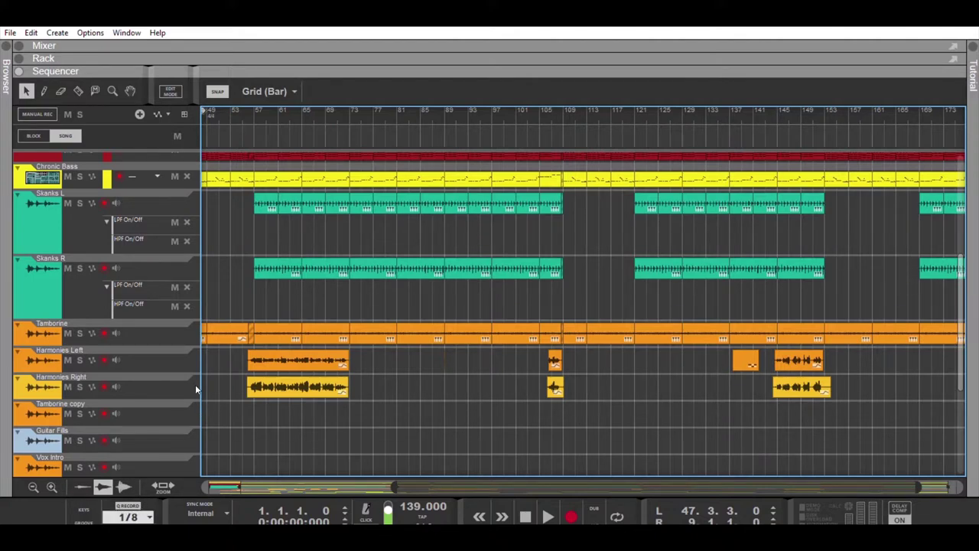
pyautogui.click(128, 516)
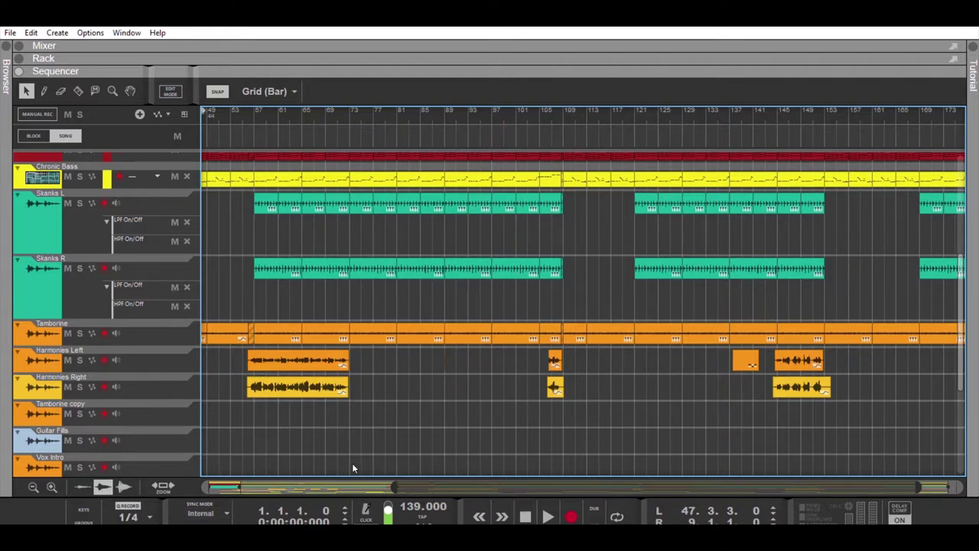
# Step: Scroll through the track list and briefly start and stop playback
pyautogui.scroll(-5, 421, 394)
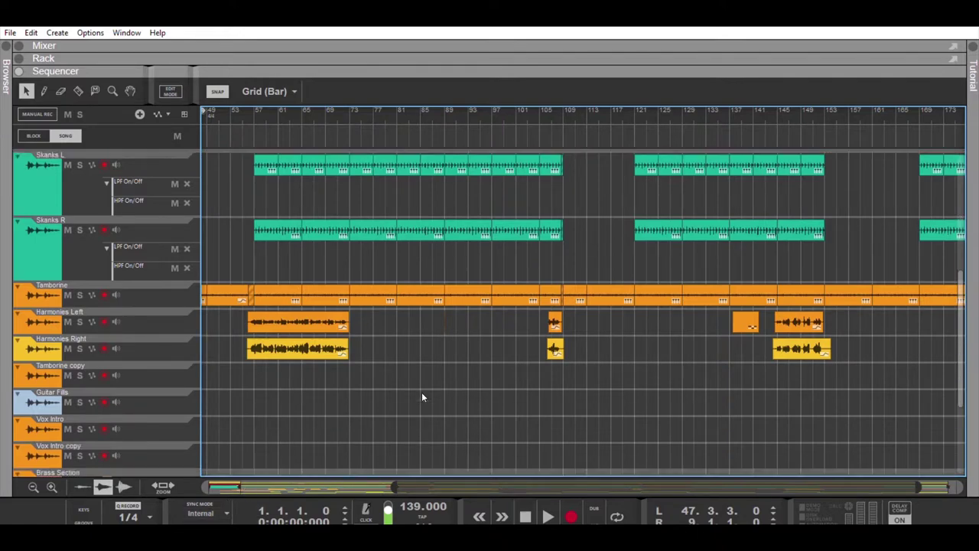
pyautogui.scroll(5, 419, 398)
pyautogui.scroll(-5, 416, 406)
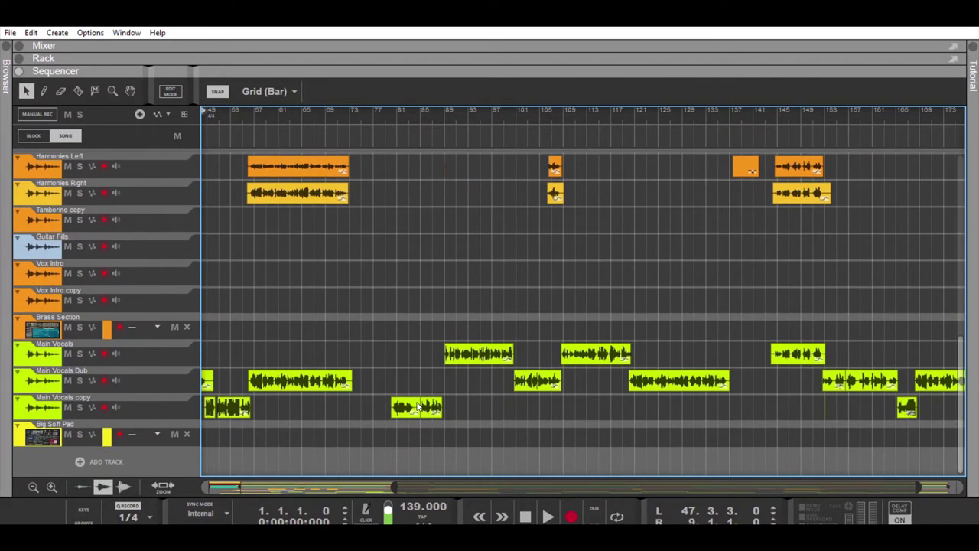
pyautogui.scroll(5, 416, 406)
pyautogui.scroll(-5, 382, 429)
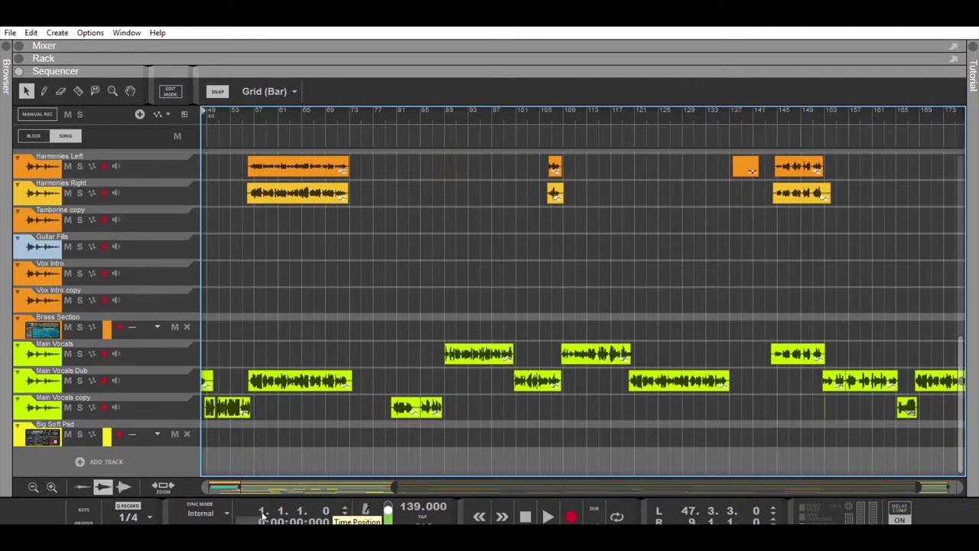
pyautogui.click(549, 515)
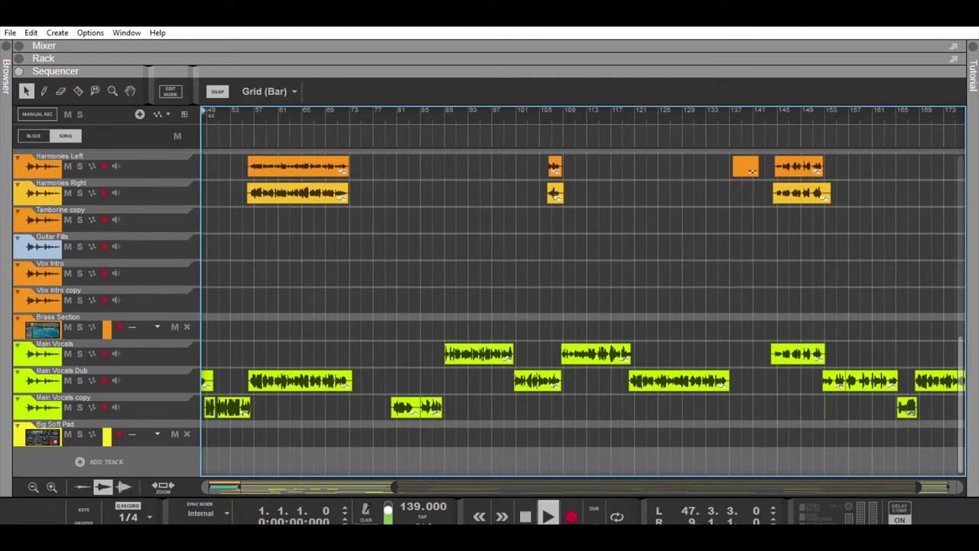
pyautogui.click(526, 517)
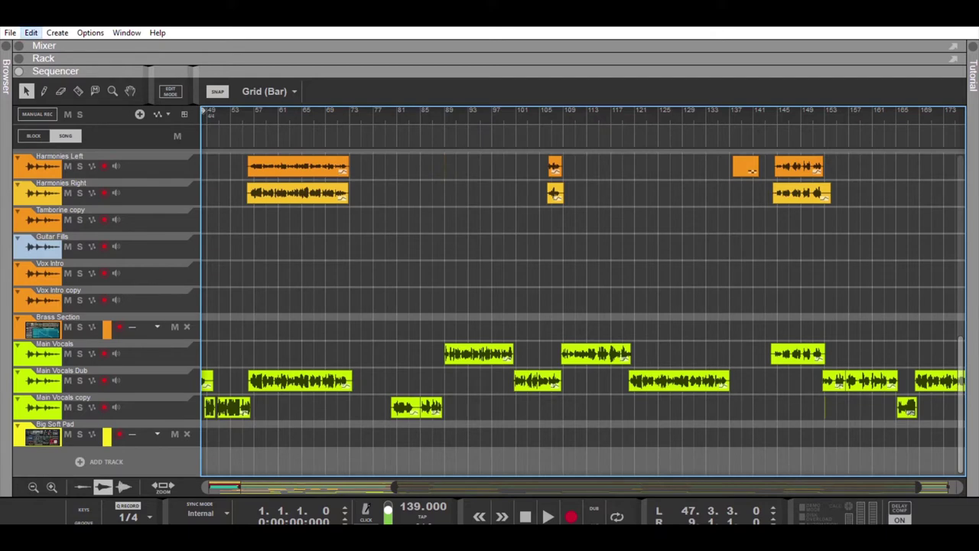
# Step: Select and arm the Main Vocals copy track, toggle the Mixer with F5, and start playback
pyautogui.click(94, 397)
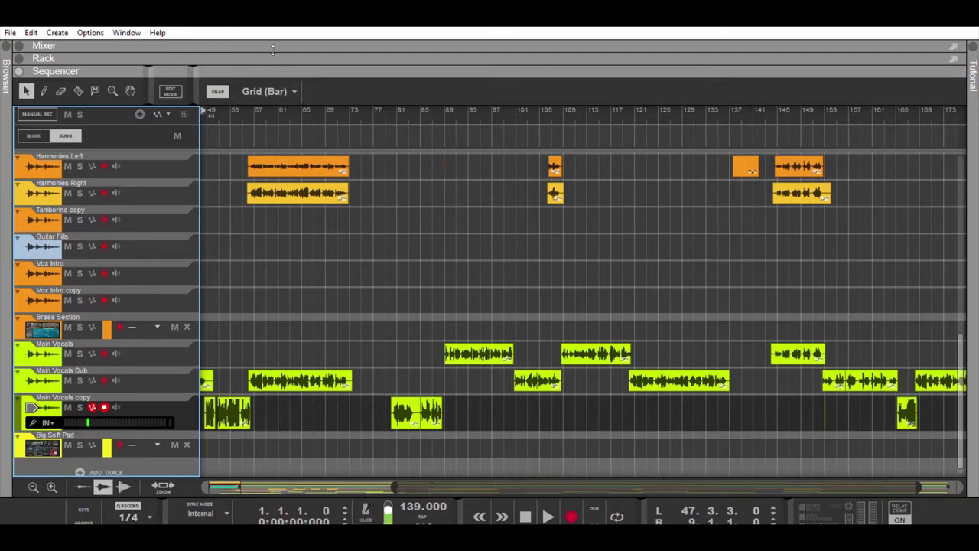
pyautogui.press('F5')
pyautogui.scroll(-2, 909, 314)
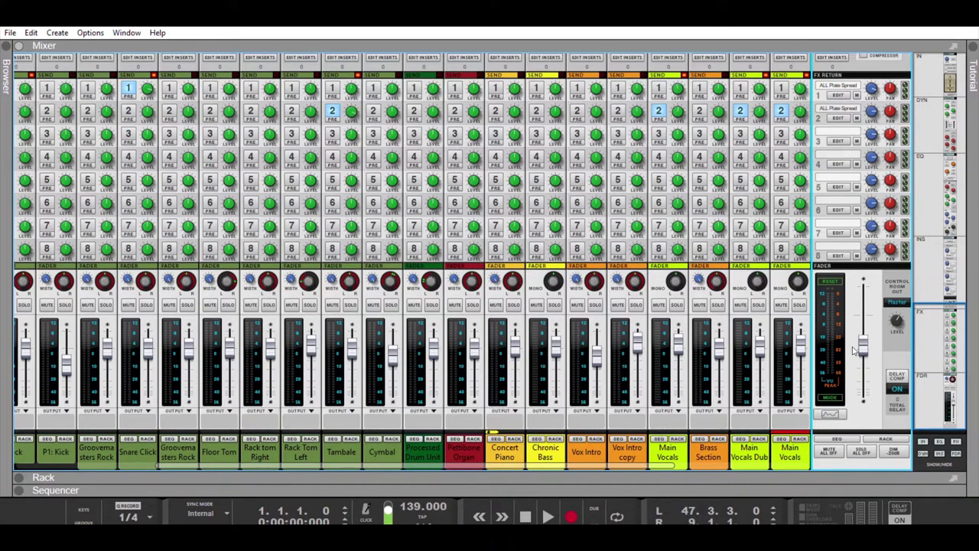
pyautogui.click(465, 488)
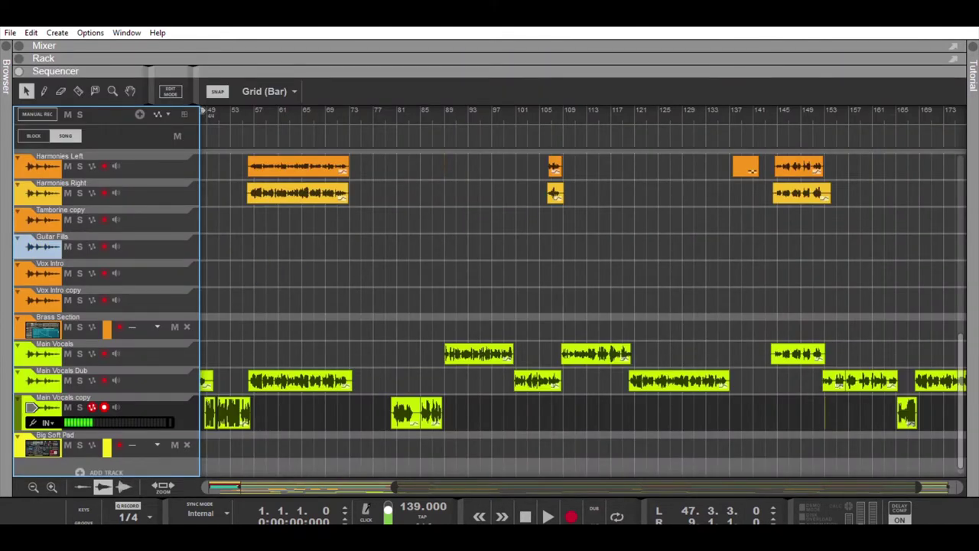
pyautogui.click(551, 512)
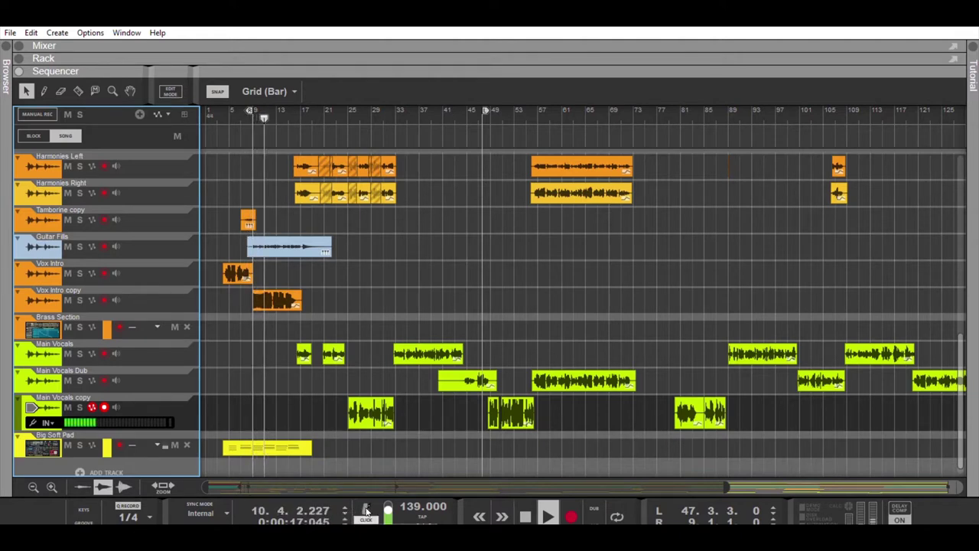
# Step: Stop at bar 1, set the click level to 86, try Record, and put the left locator at bar 41
pyautogui.doubleClick(525, 517)
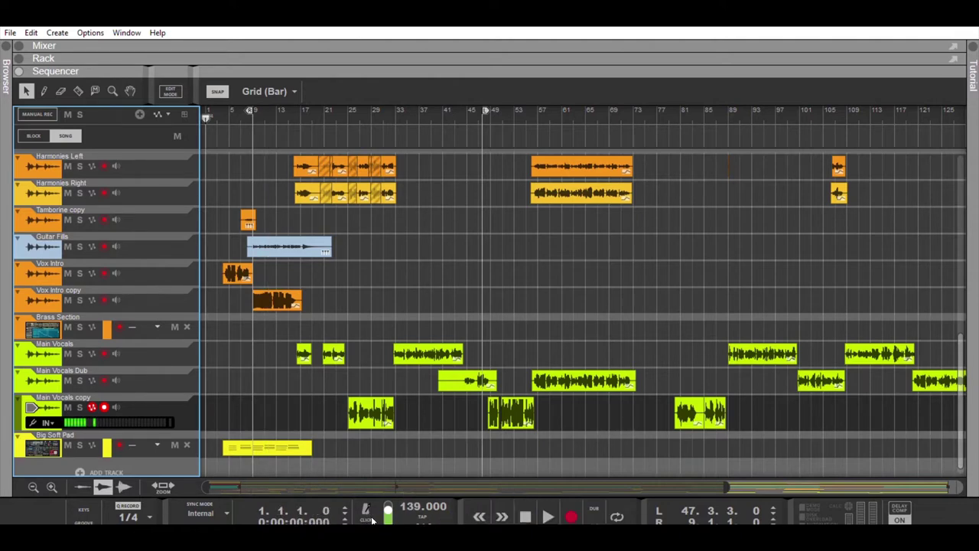
pyautogui.moveTo(388, 508); pyautogui.dragTo(391, 510)
pyautogui.click(527, 511)
pyautogui.click(570, 516)
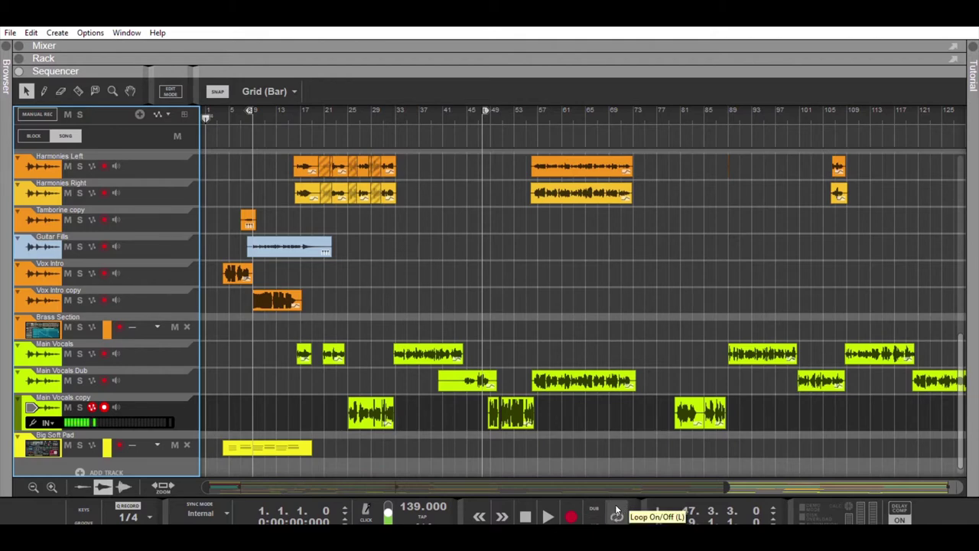
pyautogui.click(449, 108)
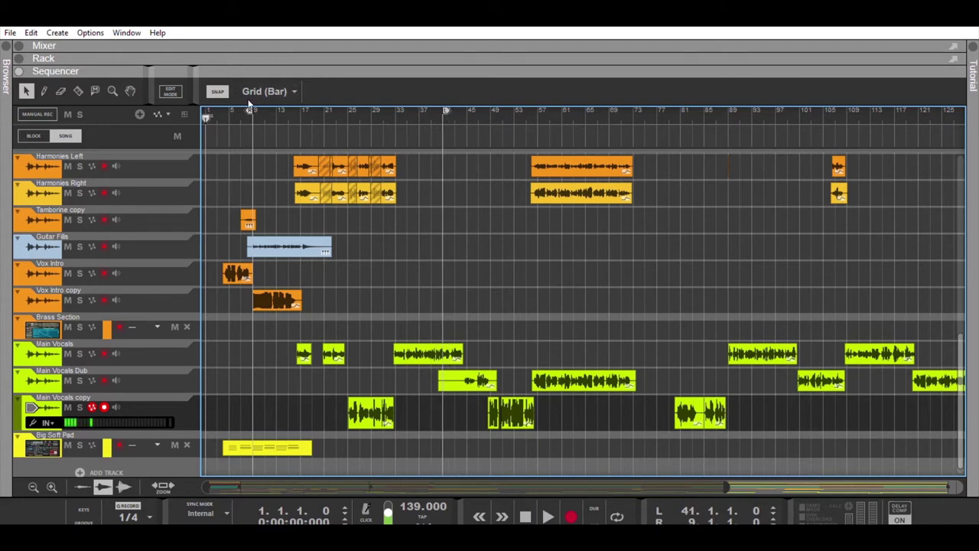
# Step: Place the right locator at bar 79, switch looping off, and drag the left locator to bar 65
pyautogui.keyDown('alt'); pyautogui.click(464, 113); pyautogui.keyUp('alt')
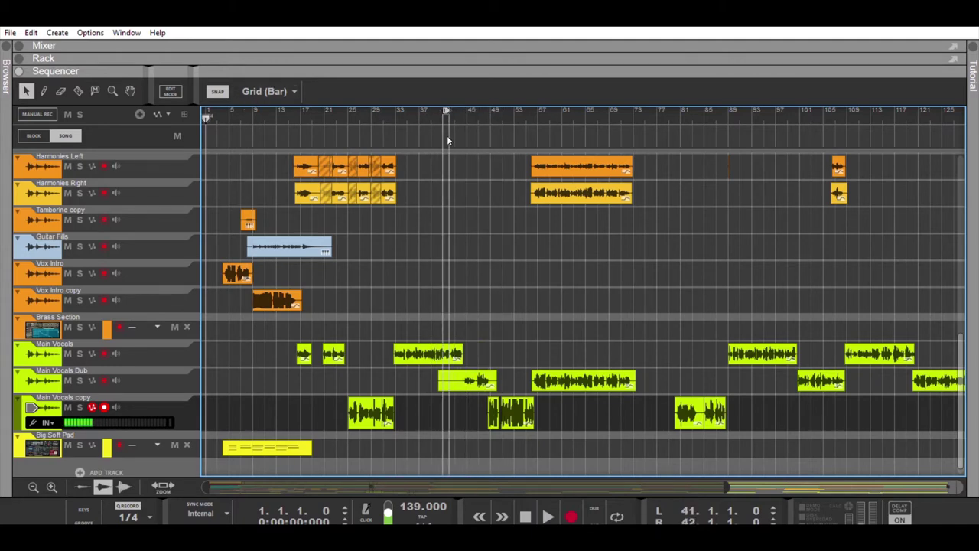
pyautogui.keyDown('alt'); pyautogui.click(658, 155); pyautogui.keyUp('alt')
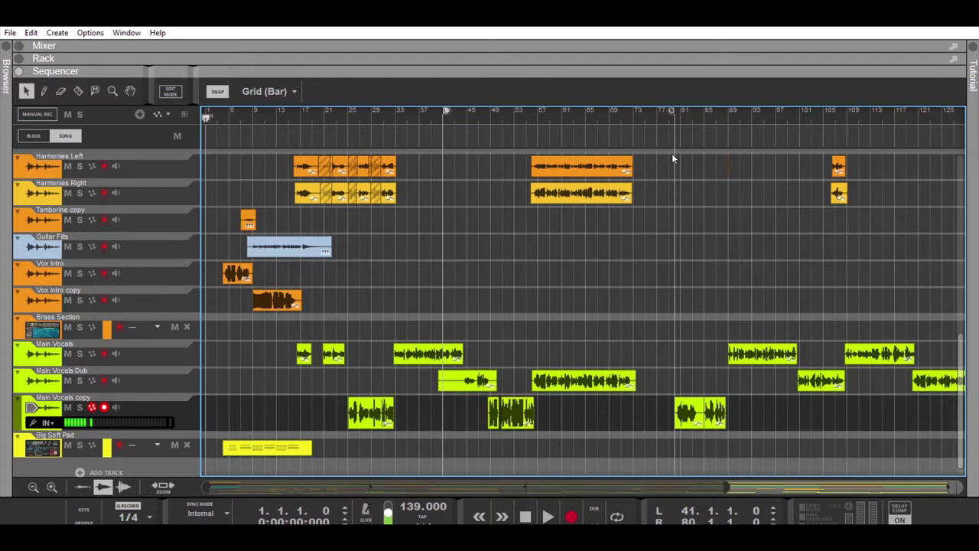
pyautogui.keyDown('alt'); pyautogui.click(671, 153); pyautogui.keyUp('alt')
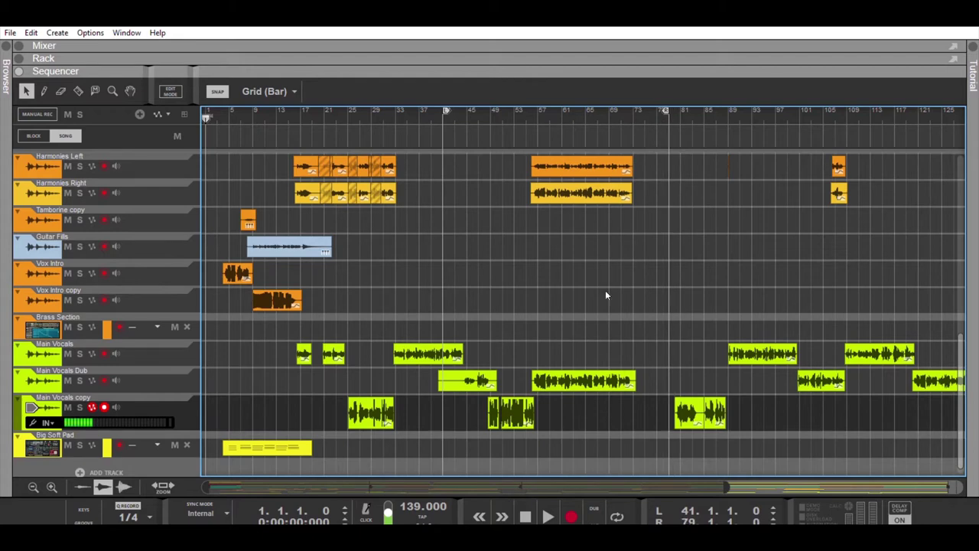
pyautogui.click(617, 512)
pyautogui.moveTo(448, 111); pyautogui.dragTo(586, 112)
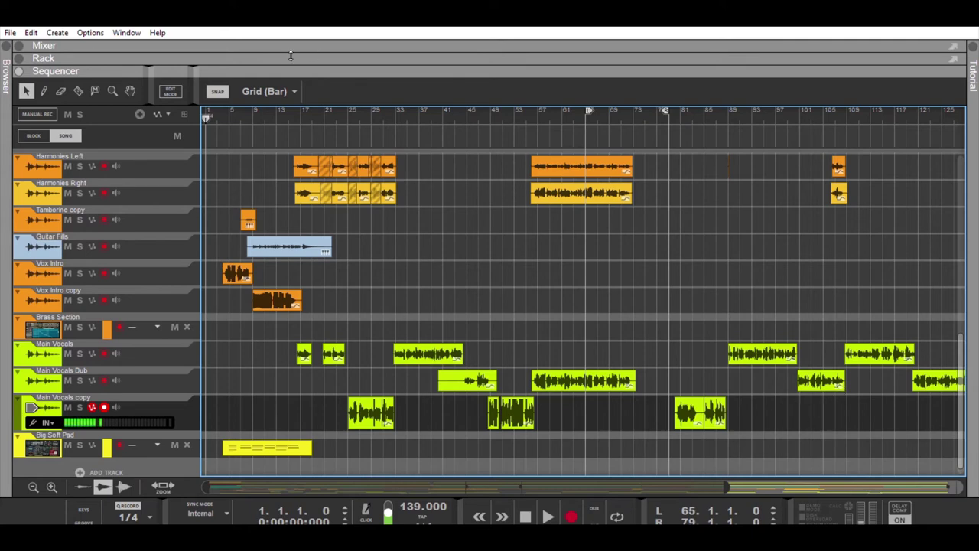
# Step: Maximise the Rack, then the Mixer, and scroll the channel strips to the input, dynamics and EQ sections
pyautogui.moveTo(293, 65); pyautogui.dragTo(292, 486)
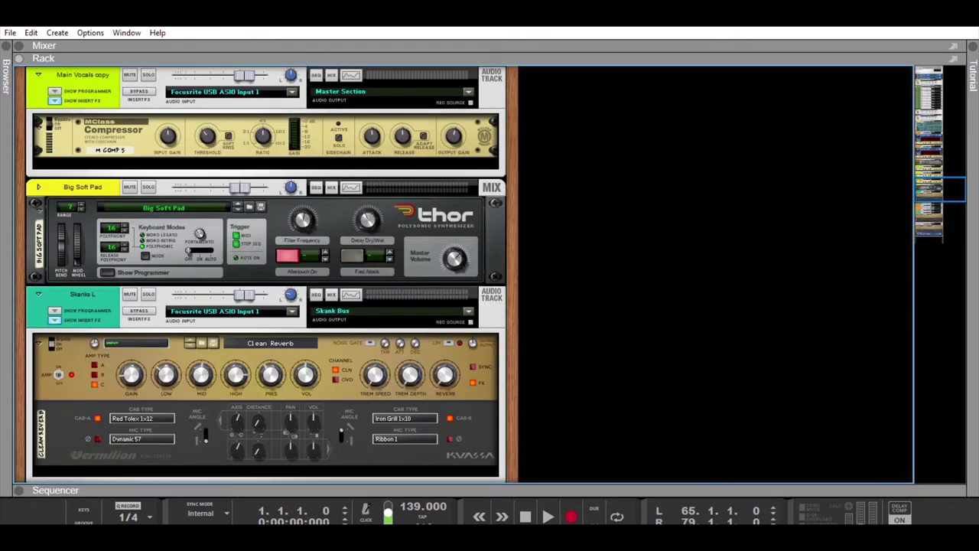
pyautogui.moveTo(400, 52); pyautogui.dragTo(467, 519)
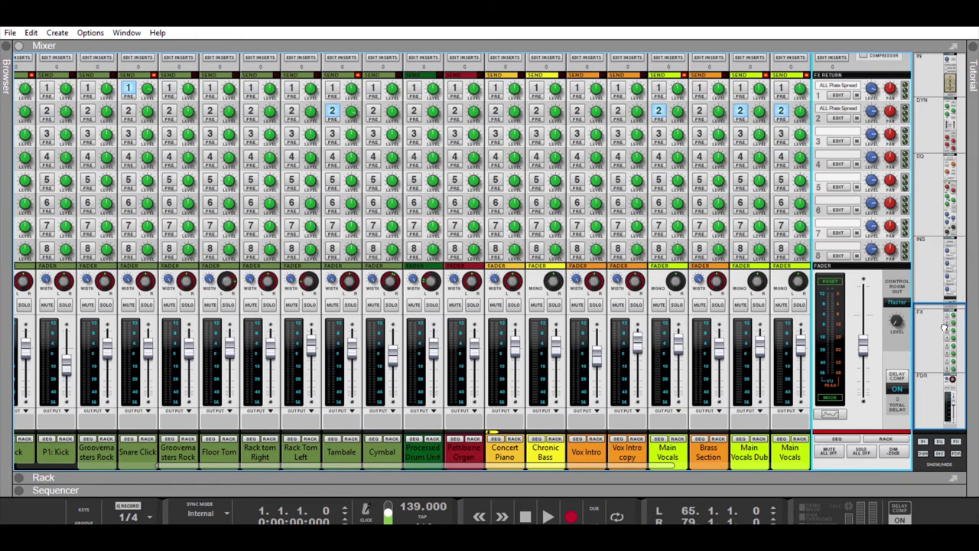
pyautogui.moveTo(946, 329); pyautogui.dragTo(884, 69)
pyautogui.moveTo(953, 130); pyautogui.dragTo(902, 369)
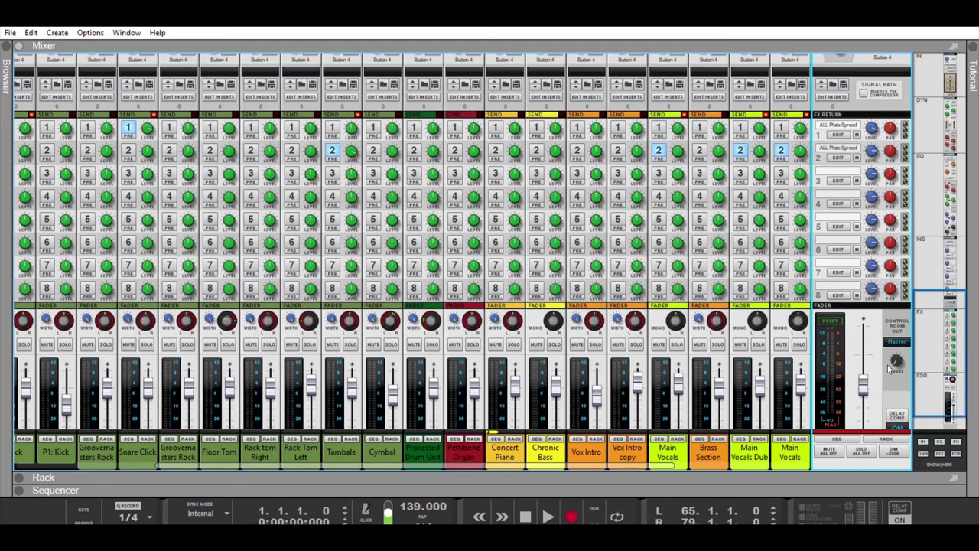
pyautogui.scroll(8, 228, 243)
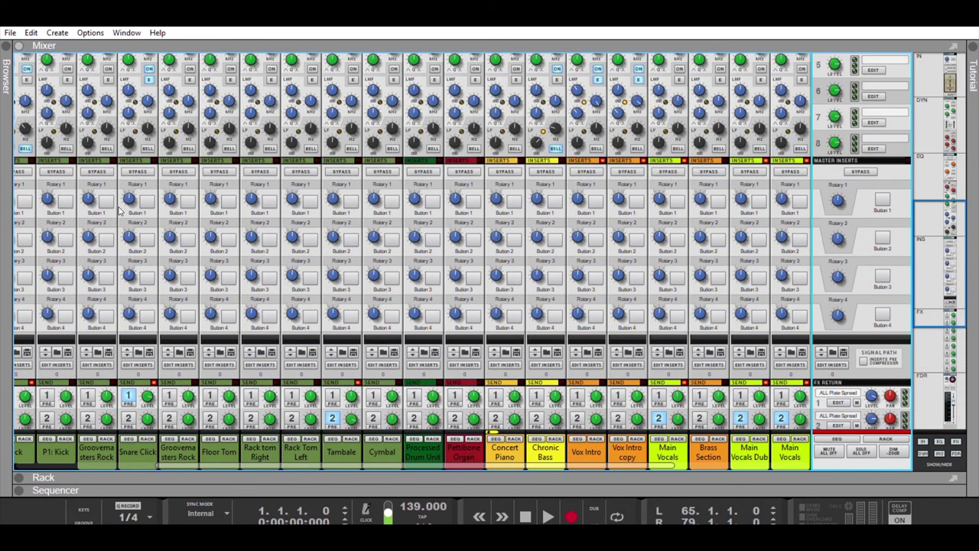
pyautogui.scroll(8, 121, 212)
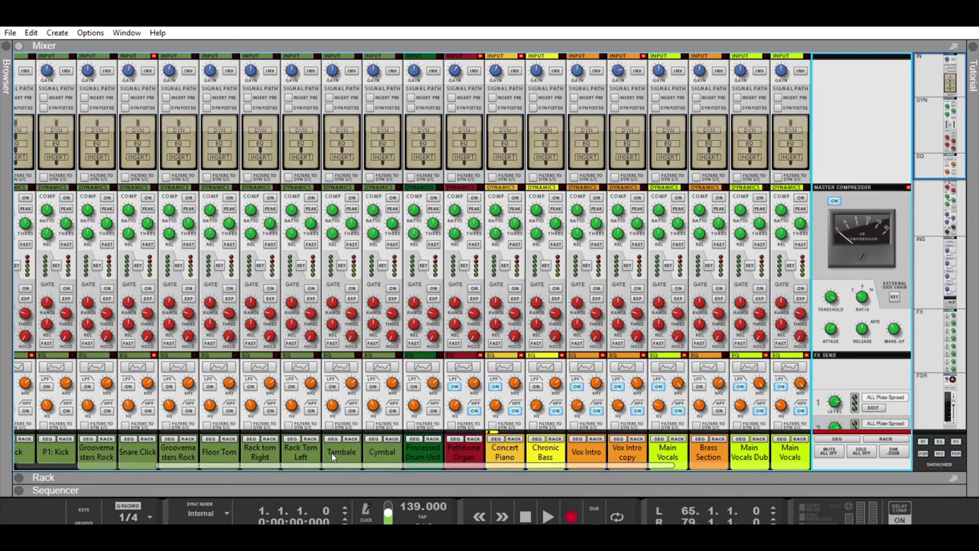
pyautogui.hscroll(-5, 331, 453)
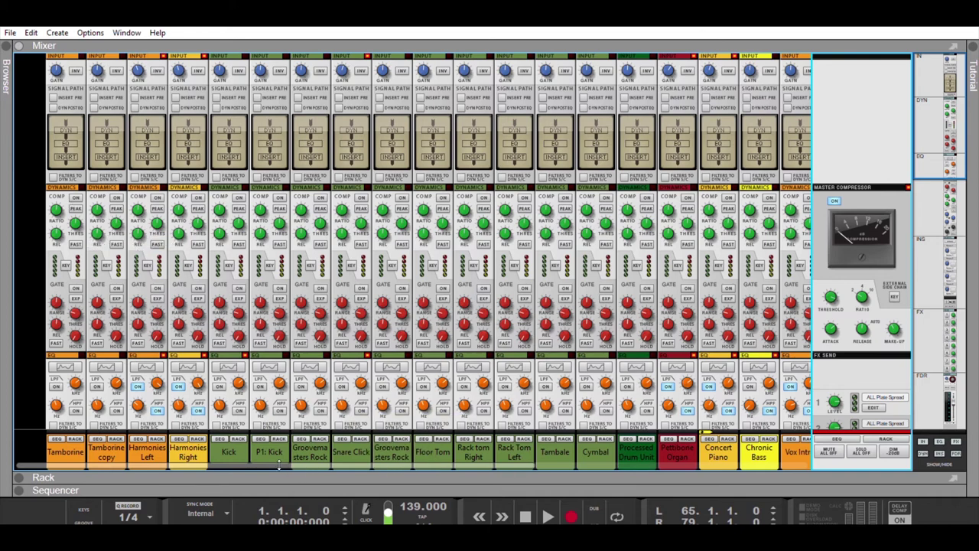
pyautogui.hscroll(10, 270, 455)
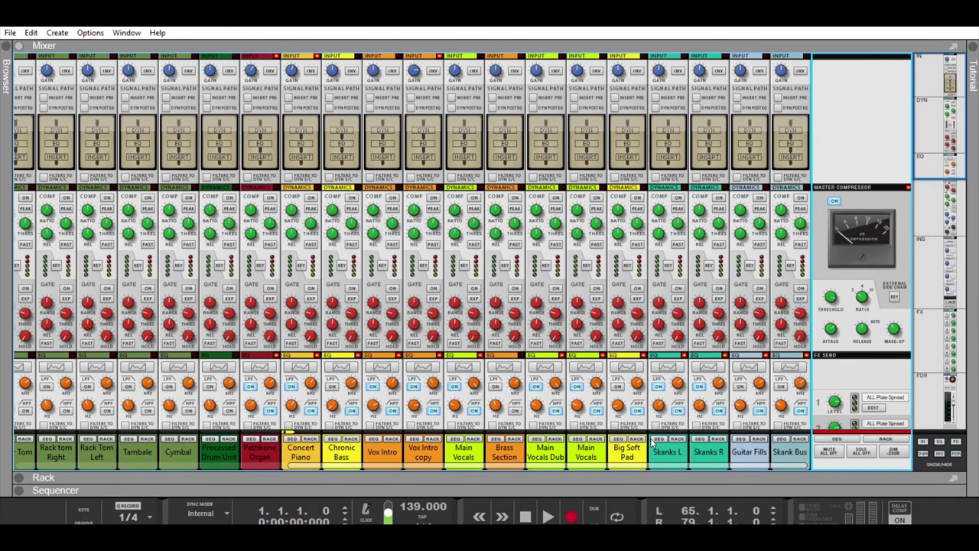